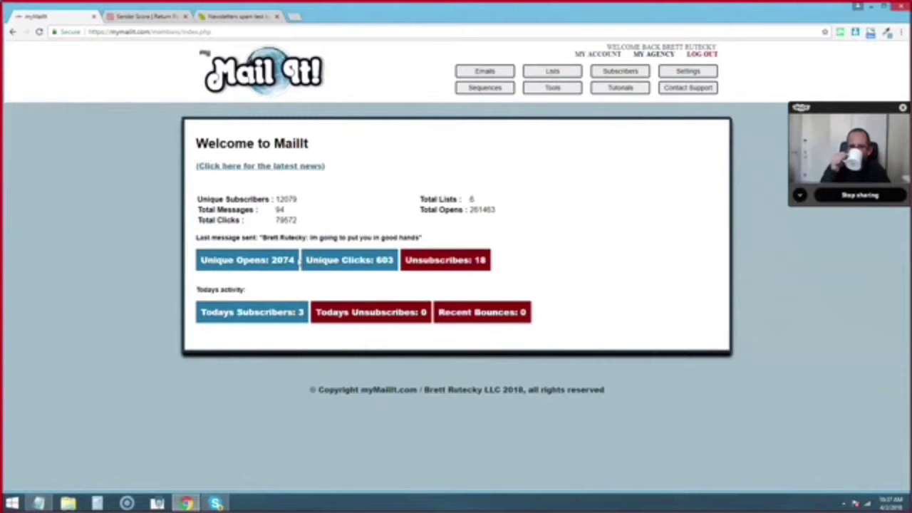
- Open the Current Messages list of sent newsletters and scroll through their subjects and Sent status
{"action": "left_click_drag", "start_coordinate": [443, 239], "coordinate": [338, 228]}
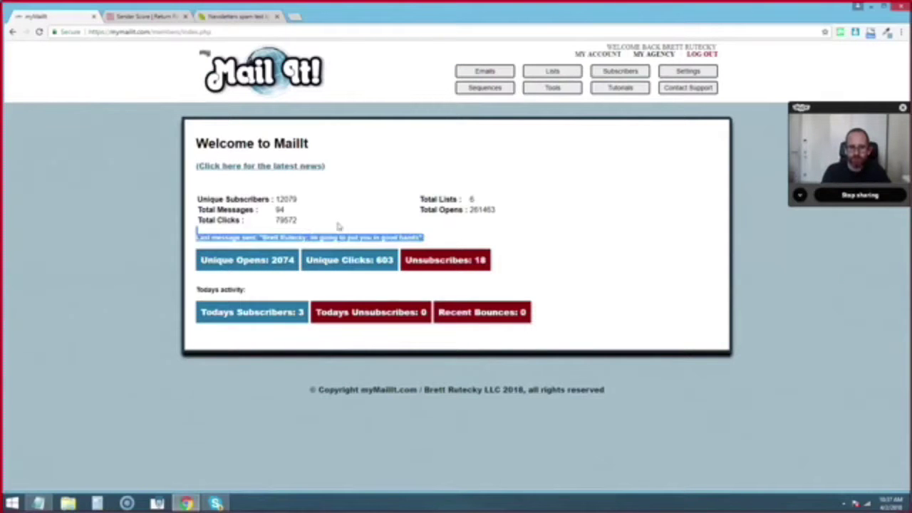
{"action": "left_click", "coordinate": [327, 239]}
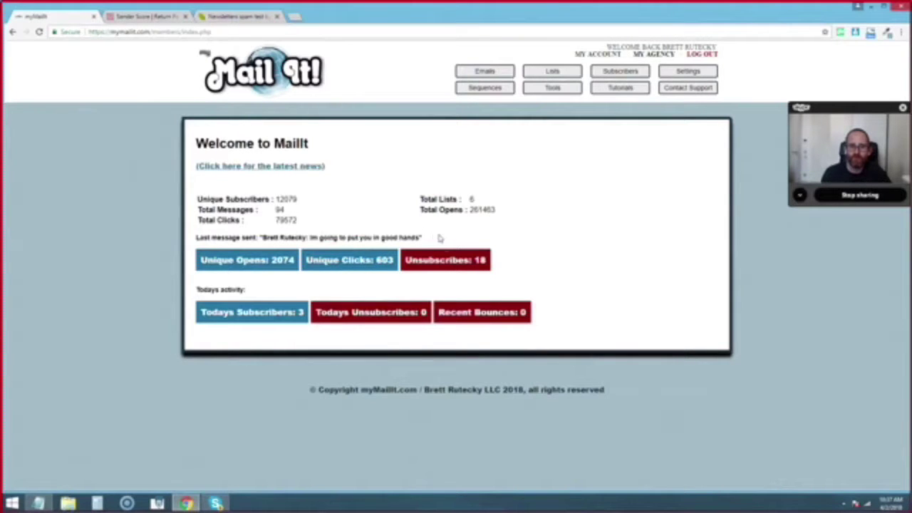
{"action": "left_click", "coordinate": [491, 72]}
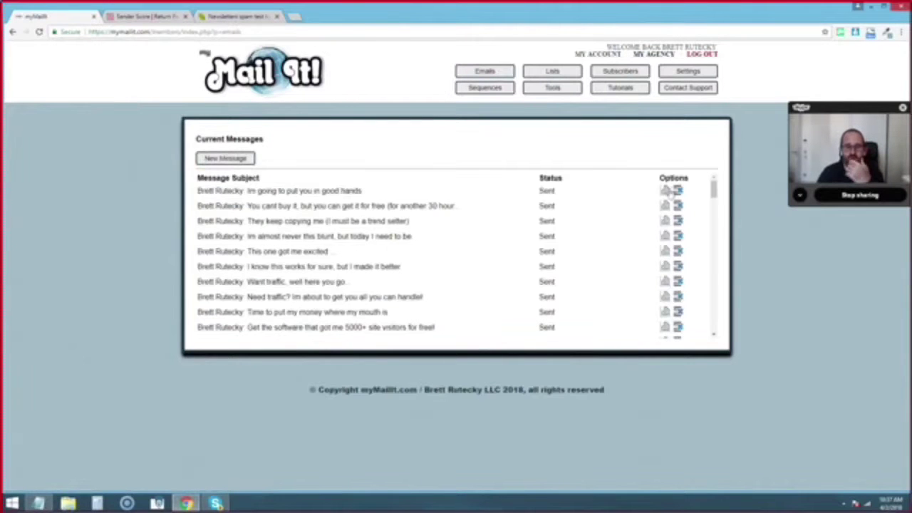
{"action": "left_click", "coordinate": [713, 240]}
{"action": "scroll", "coordinate": [714, 242], "scroll_direction": "down", "scroll_amount": 10}
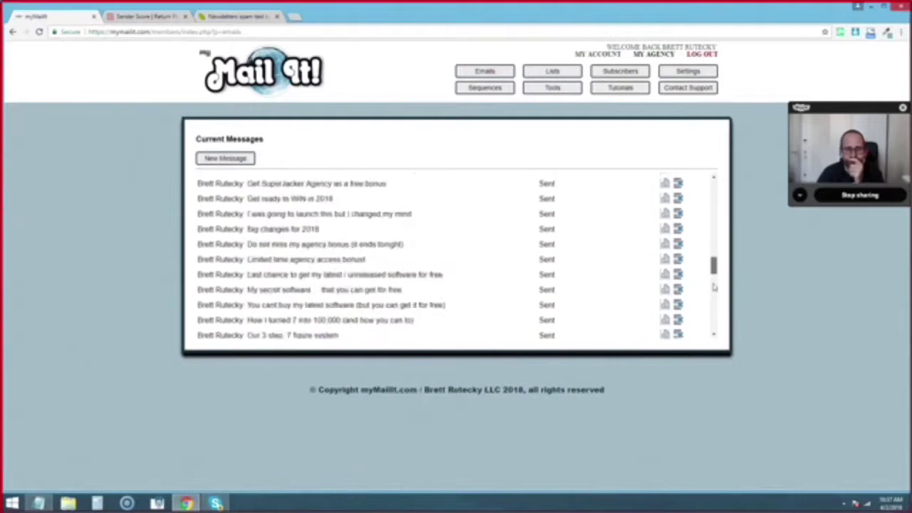
{"action": "scroll", "coordinate": [712, 252], "scroll_direction": "up", "scroll_amount": 2}
{"action": "scroll", "coordinate": [713, 251], "scroll_direction": "up", "scroll_amount": 10}
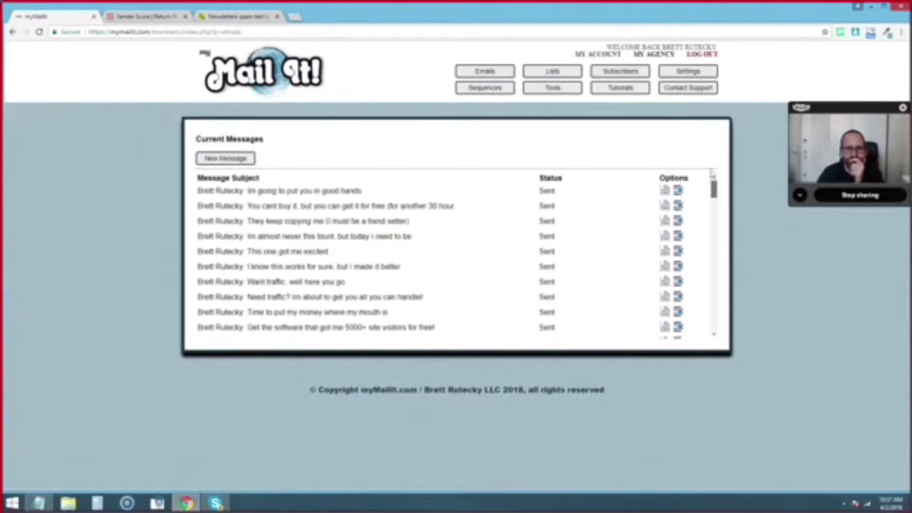
{"action": "left_click", "coordinate": [664, 190]}
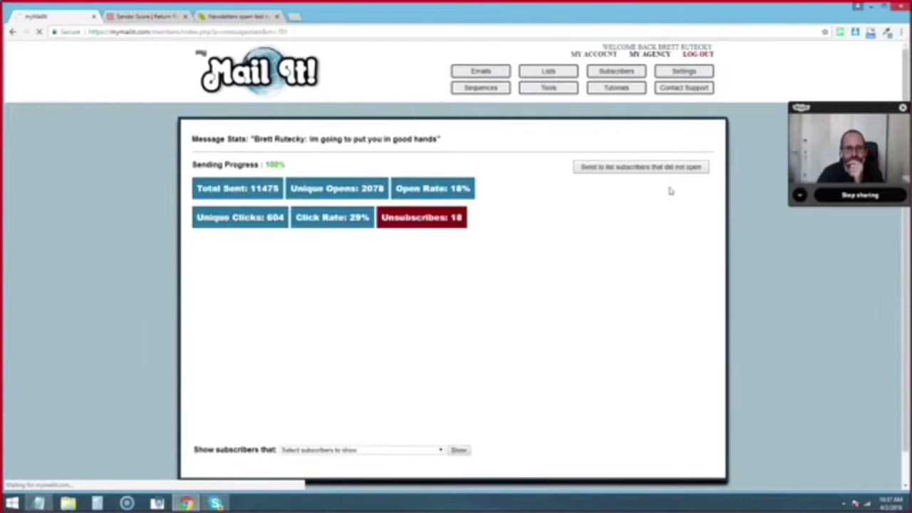
{"action": "scroll", "coordinate": [588, 218], "scroll_direction": "down", "scroll_amount": 1}
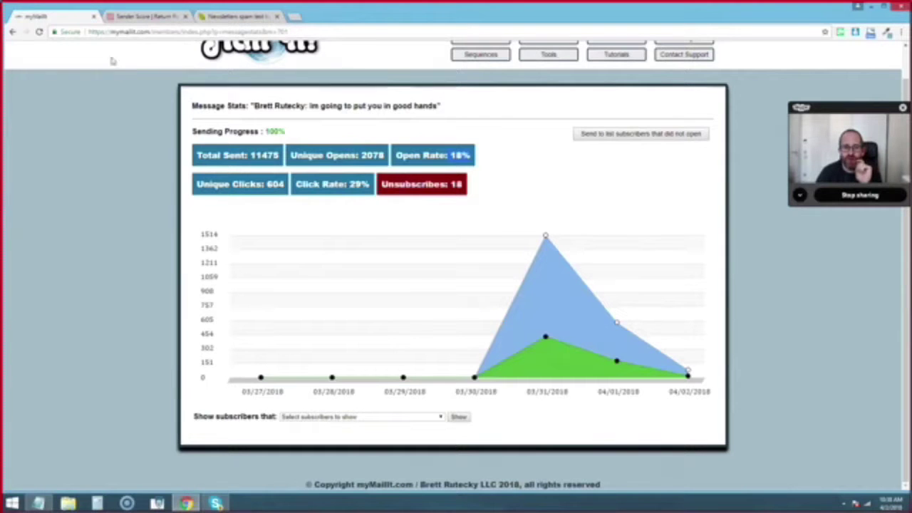
{"action": "left_click", "coordinate": [13, 32]}
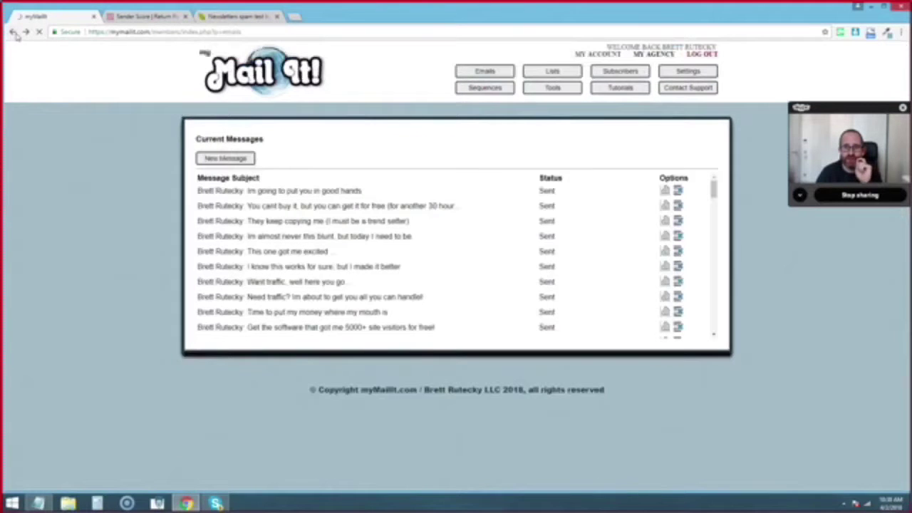
{"action": "left_click", "coordinate": [666, 206]}
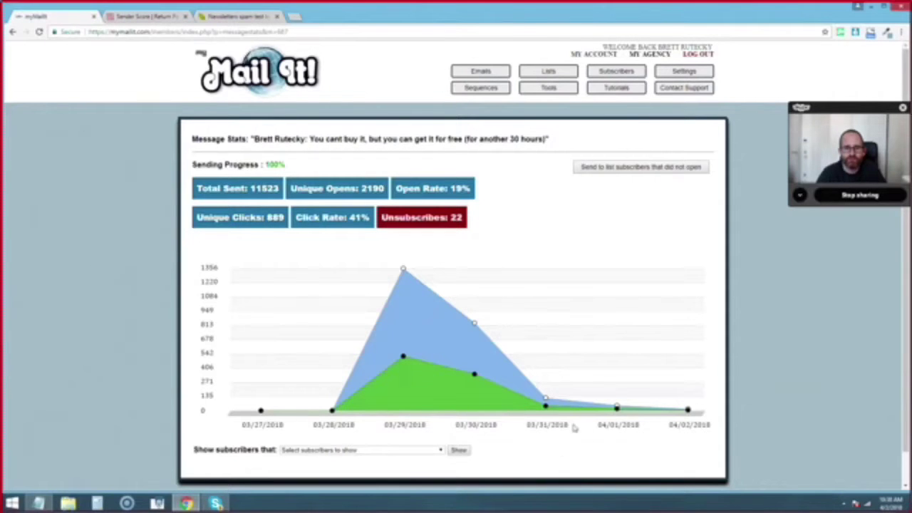
{"action": "scroll", "coordinate": [372, 364], "scroll_direction": "down", "scroll_amount": 1}
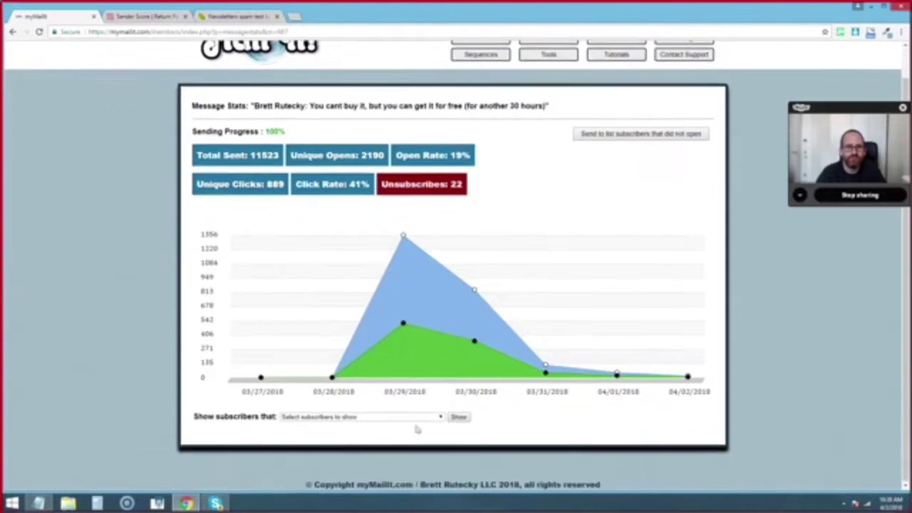
{"action": "left_click", "coordinate": [410, 418]}
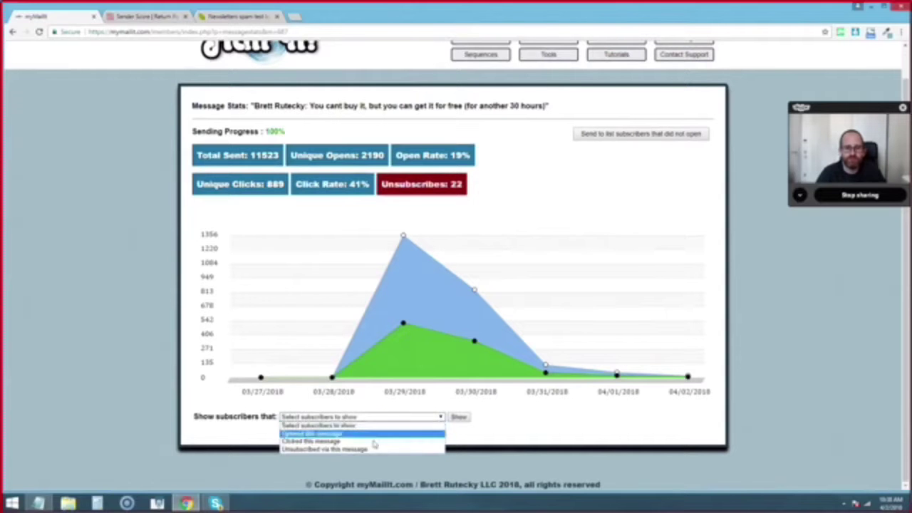
{"action": "left_click", "coordinate": [622, 201]}
{"action": "scroll", "coordinate": [606, 212], "scroll_direction": "up", "scroll_amount": 1}
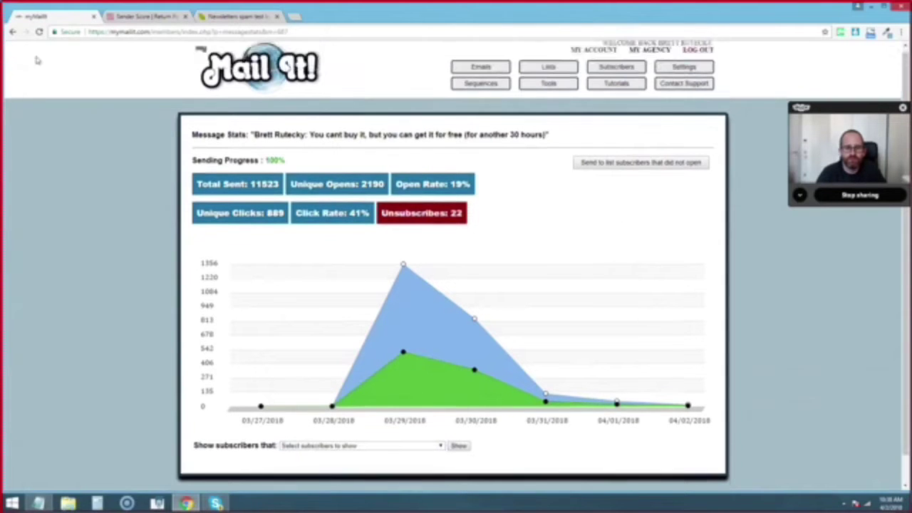
{"action": "left_click", "coordinate": [14, 32]}
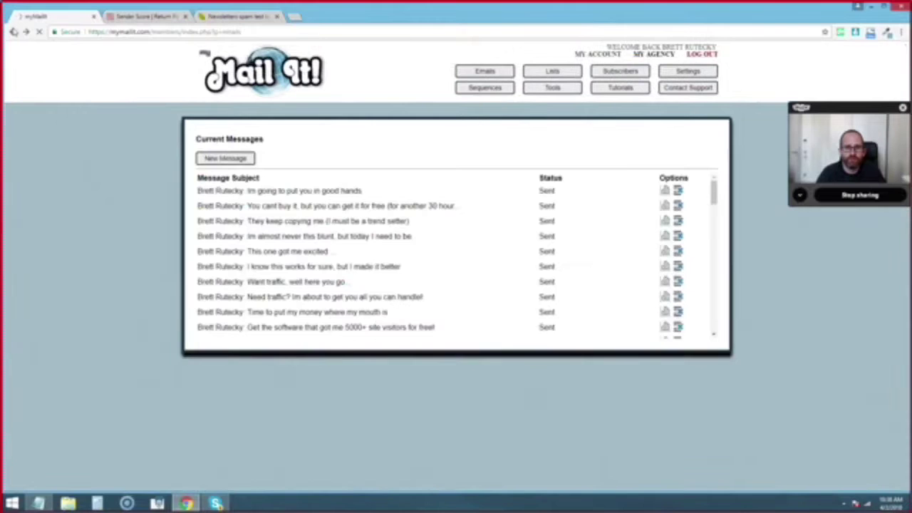
{"action": "left_click", "coordinate": [665, 221]}
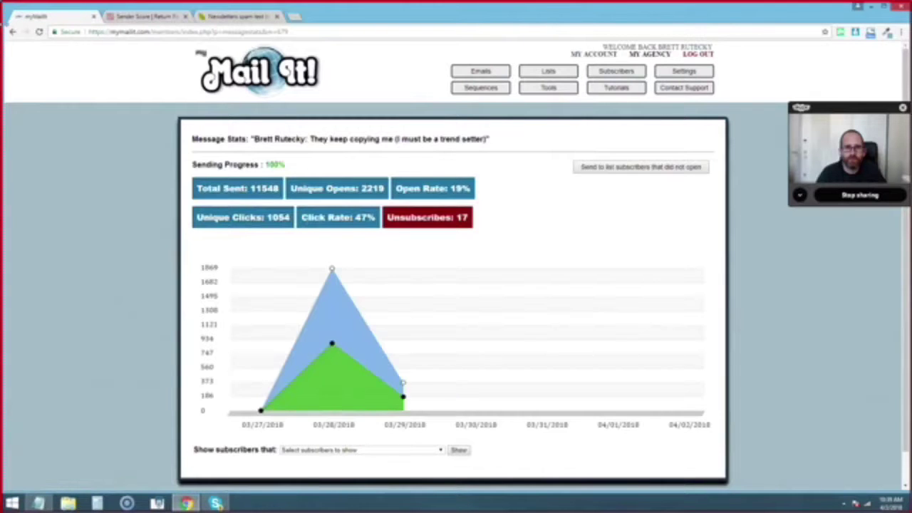
{"action": "left_click", "coordinate": [12, 32]}
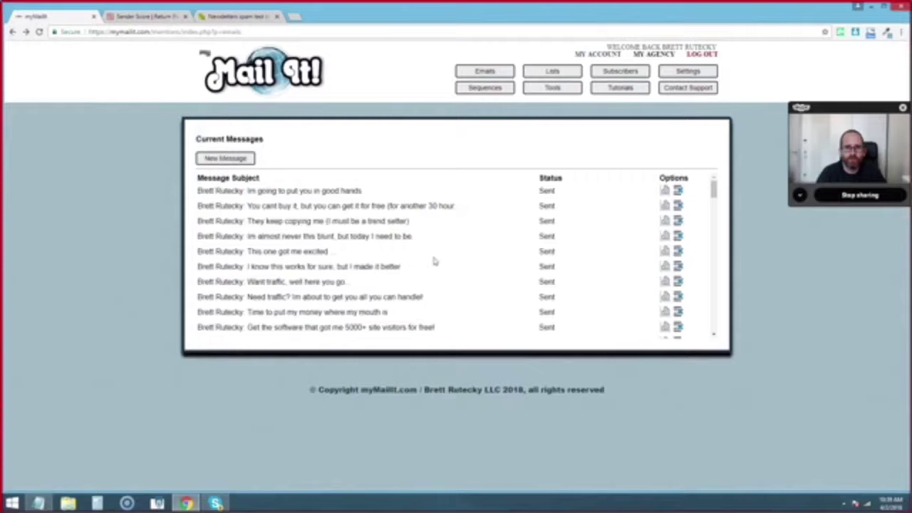
- View the 'This one got me excited' stats: 11580 sent, 20% opens, 51% clicks, daily chart
{"action": "left_click", "coordinate": [666, 250]}
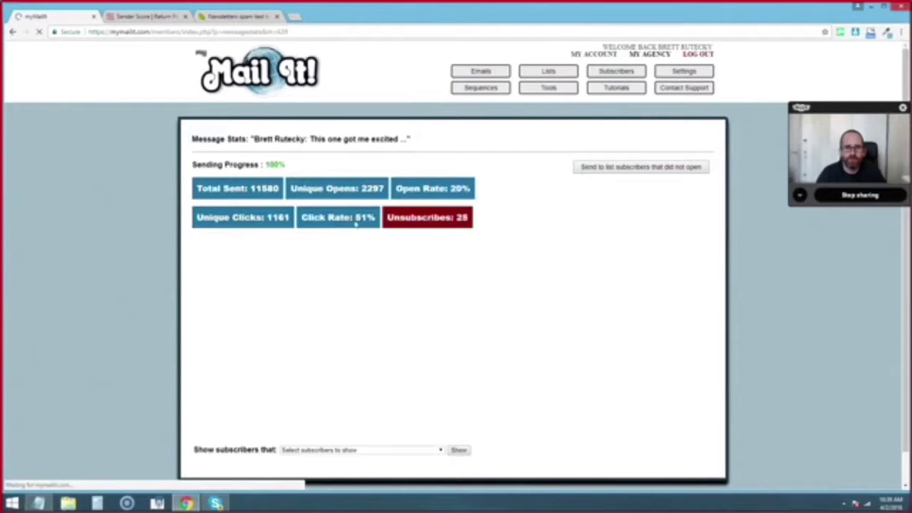
{"action": "left_click_drag", "start_coordinate": [347, 222], "coordinate": [419, 255]}
{"action": "scroll", "coordinate": [417, 255], "scroll_direction": "down", "scroll_amount": 1}
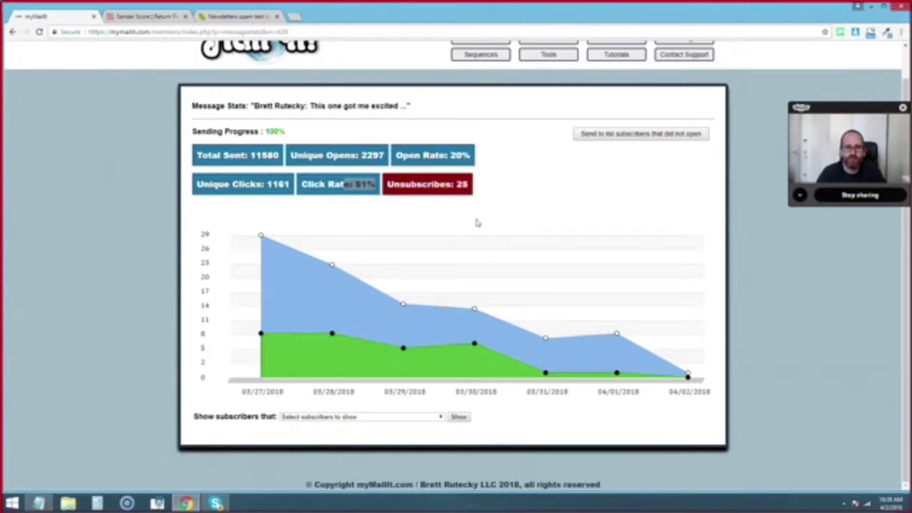
{"action": "scroll", "coordinate": [563, 209], "scroll_direction": "up", "scroll_amount": 1}
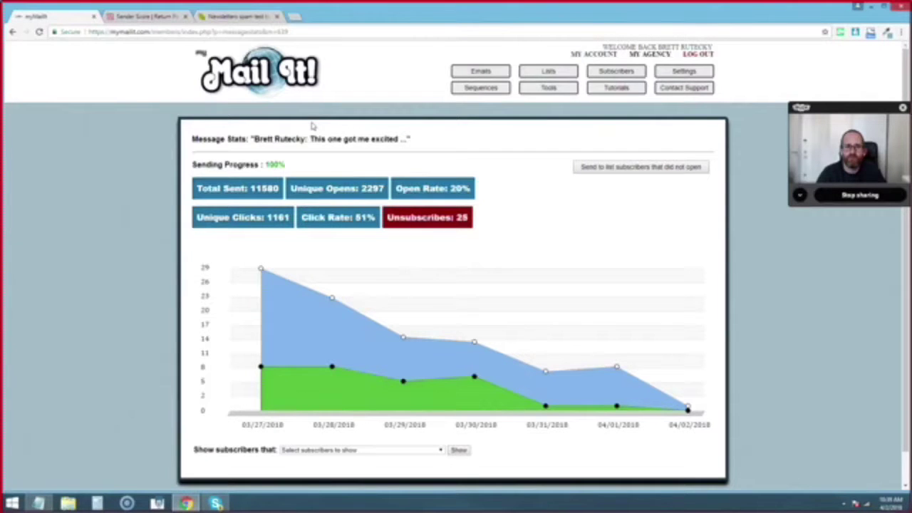
- Copy the mail-tester test email address and return to the myMailIt message statistics
{"action": "left_click", "coordinate": [241, 20]}
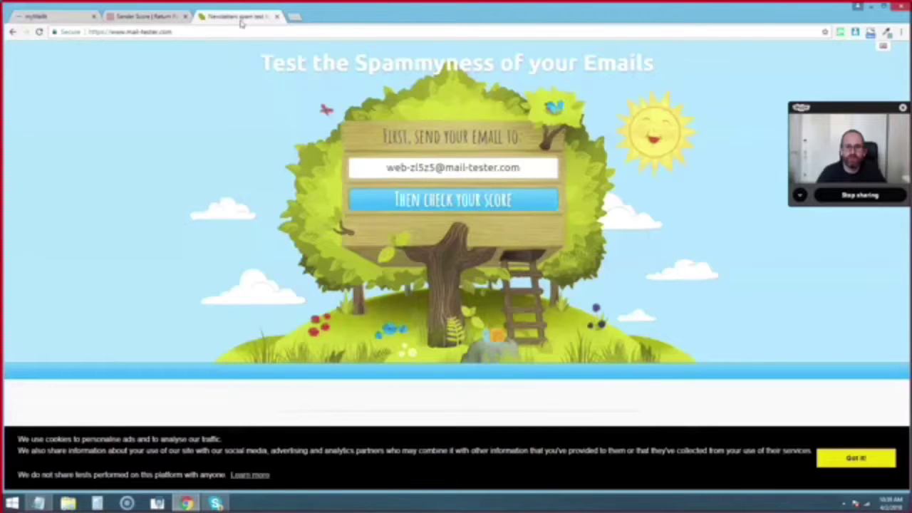
{"action": "left_click_drag", "start_coordinate": [522, 168], "coordinate": [385, 168]}
{"action": "right_click", "coordinate": [412, 168]}
{"action": "left_click", "coordinate": [236, 131]}
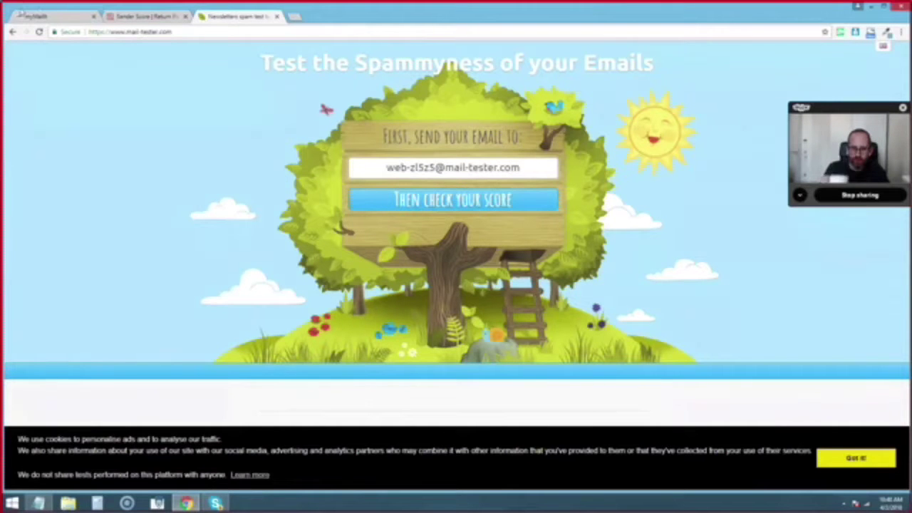
{"action": "left_click", "coordinate": [63, 16]}
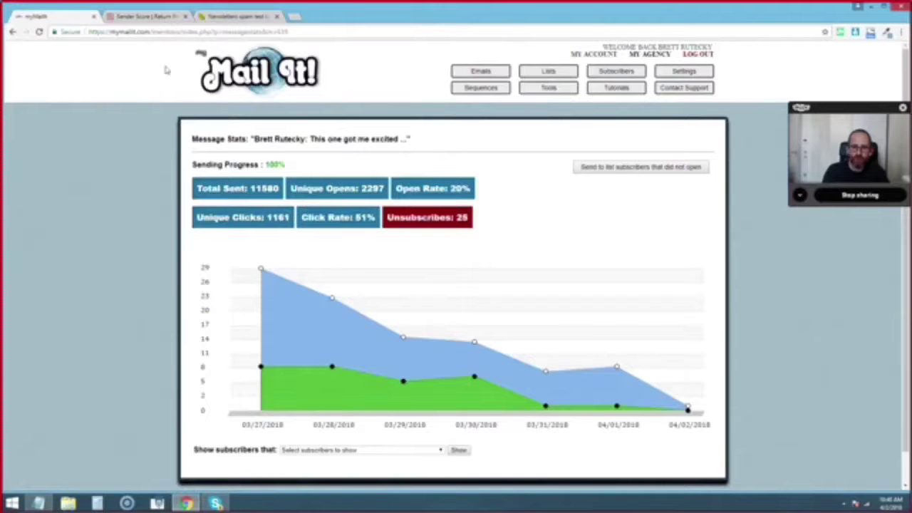
- Send a test of 'This one got me excited' to the pasted mail-tester address
{"action": "left_click", "coordinate": [592, 168]}
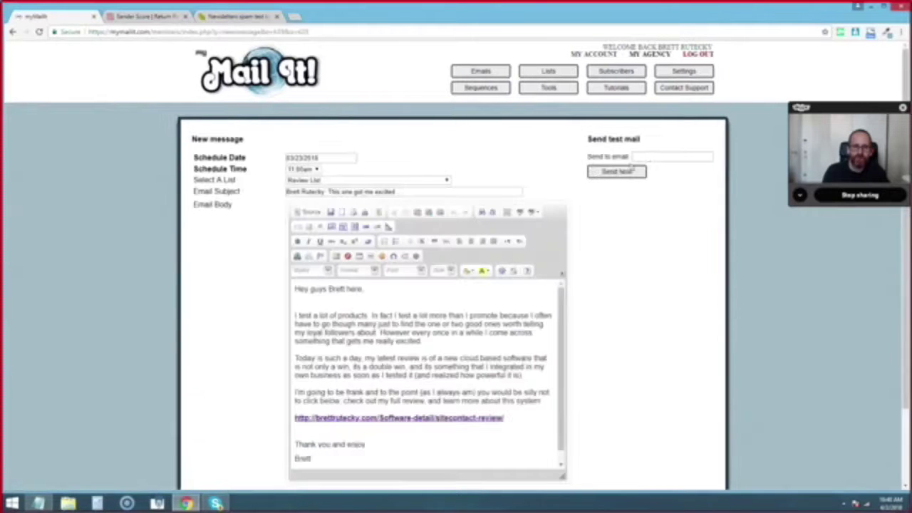
{"action": "right_click", "coordinate": [650, 157]}
{"action": "left_click", "coordinate": [685, 217]}
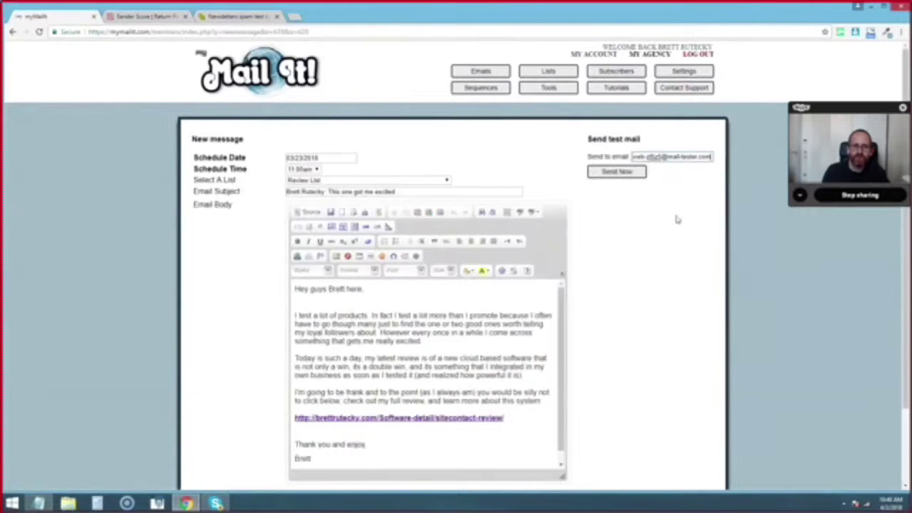
{"action": "left_click", "coordinate": [618, 172]}
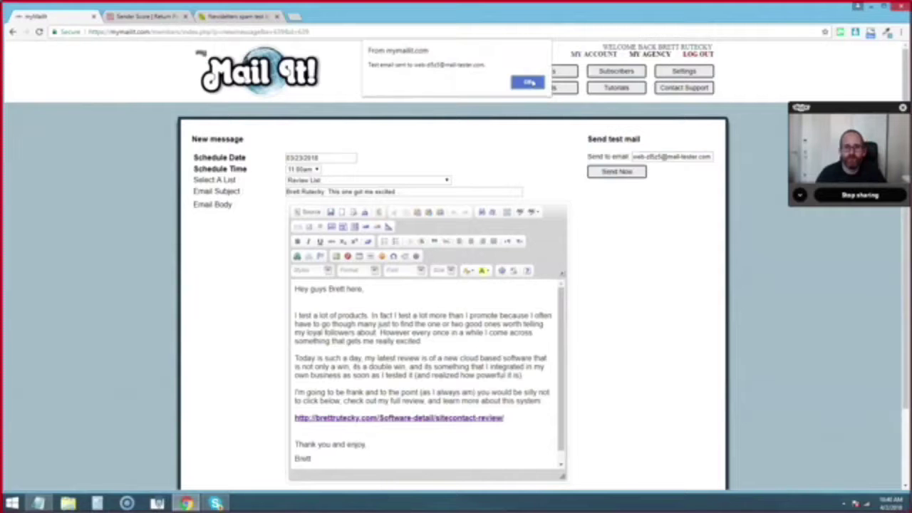
{"action": "left_click", "coordinate": [528, 82]}
- Check the test email's mail-tester spam score, a perfect 10/10
{"action": "left_click", "coordinate": [12, 31]}
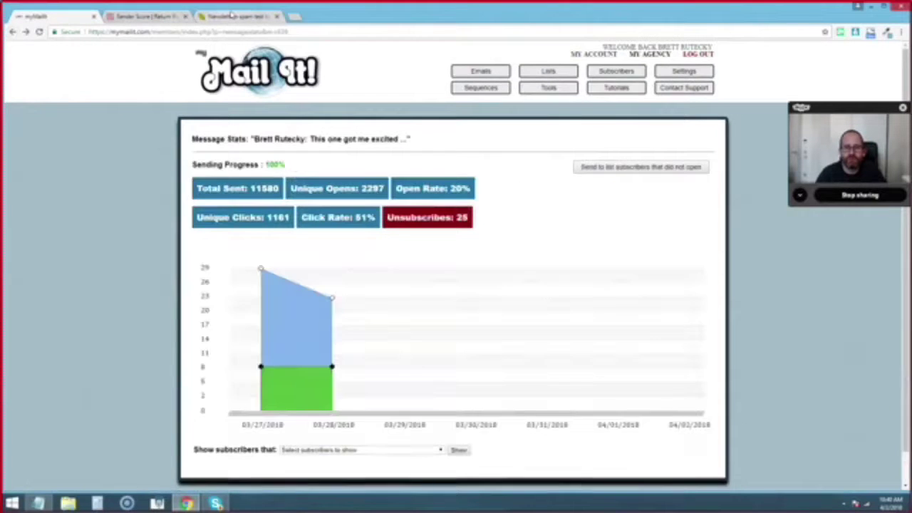
{"action": "left_click", "coordinate": [231, 14]}
{"action": "left_click", "coordinate": [413, 205]}
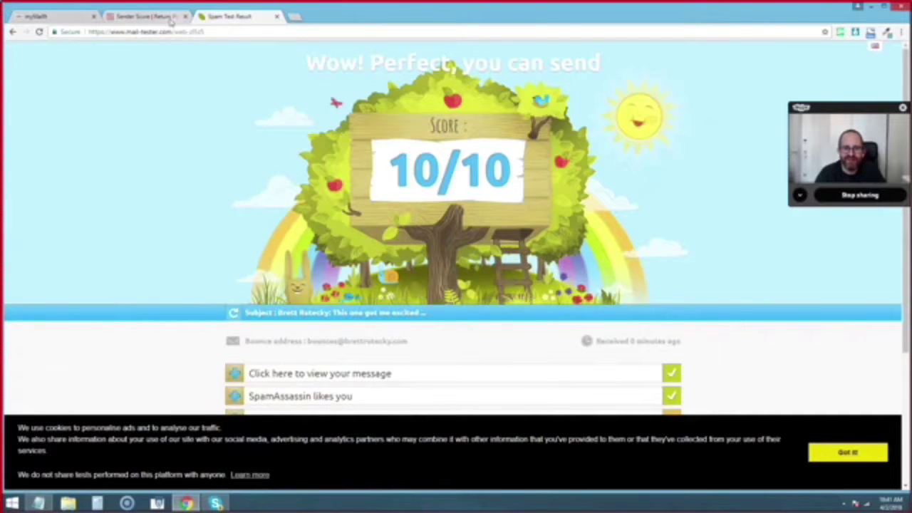
- Try a Sender Score lookup of the sender's domain, then reload the page after an image challenge
{"action": "left_click", "coordinate": [147, 15]}
{"action": "left_click", "coordinate": [381, 278]}
{"action": "type", "text": "bre"}
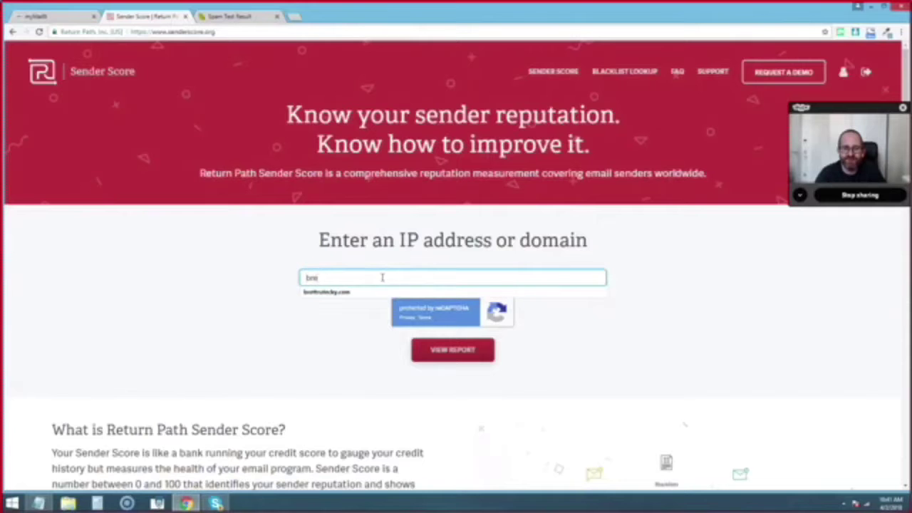
{"action": "key", "text": "Down"}
{"action": "key", "text": "Return"}
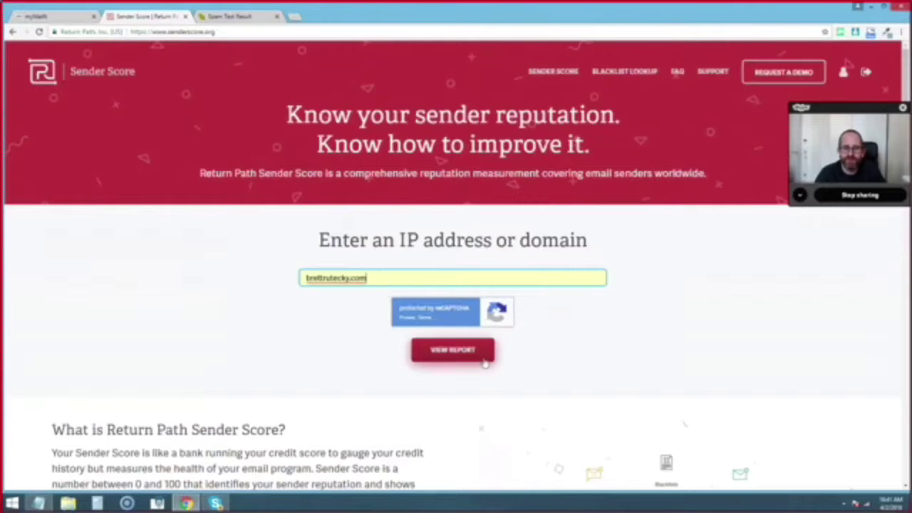
{"action": "left_click", "coordinate": [488, 361]}
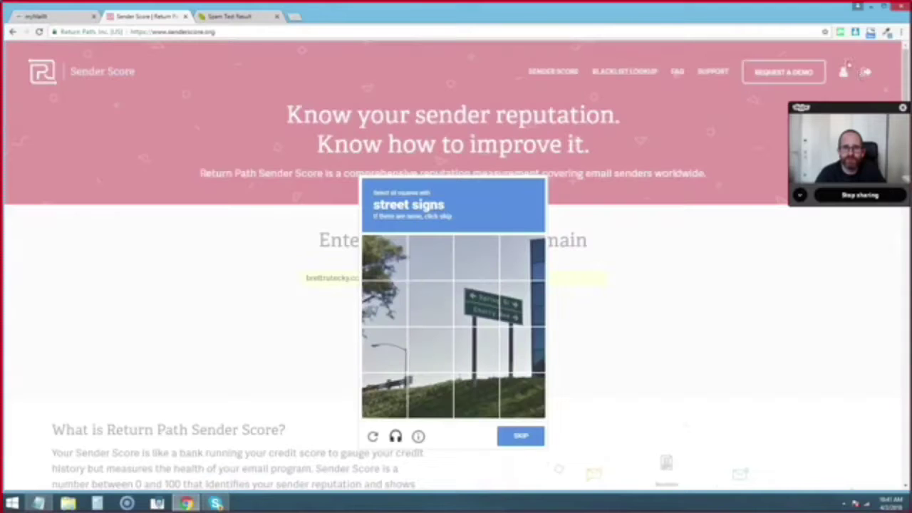
{"action": "left_click", "coordinate": [518, 438]}
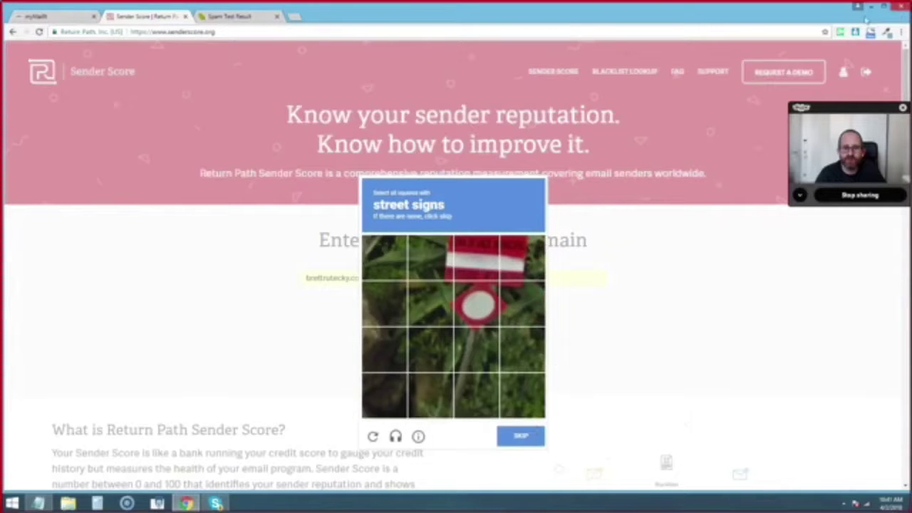
{"action": "left_click", "coordinate": [38, 32]}
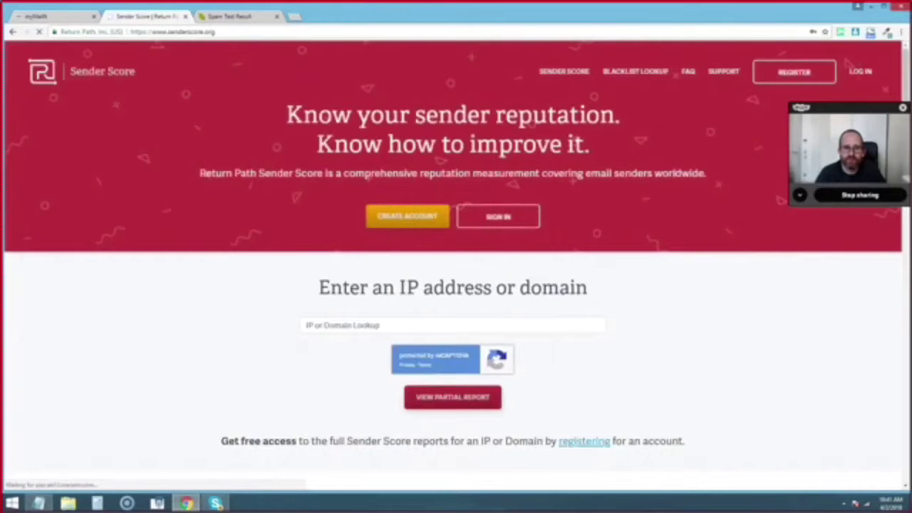
- Sign in to Sender Score and autofill the sender's domain into the lookup field
{"action": "left_click", "coordinate": [860, 72]}
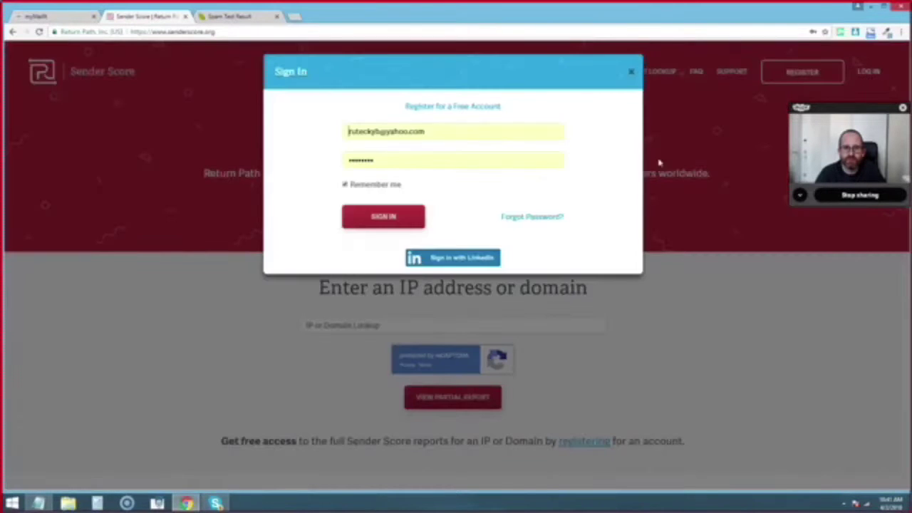
{"action": "left_click", "coordinate": [364, 217]}
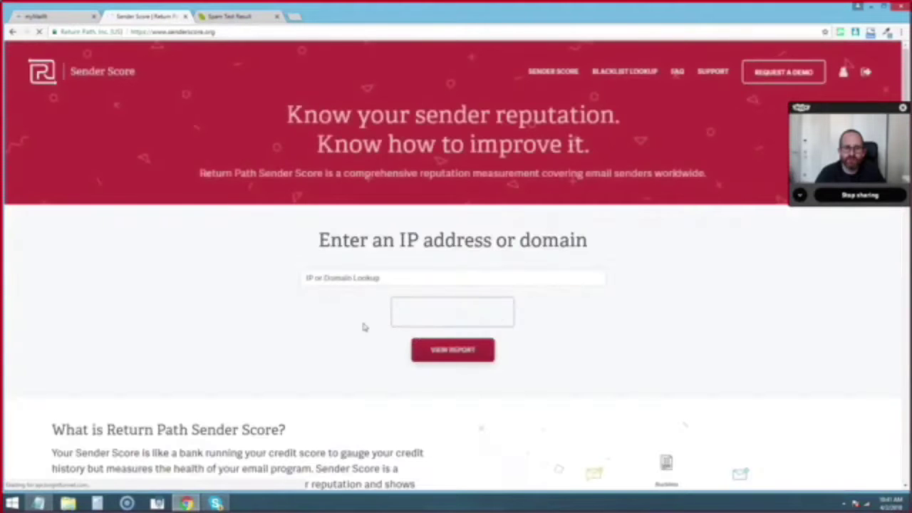
{"action": "left_click", "coordinate": [350, 279]}
{"action": "type", "text": "brettrutecky.com"}
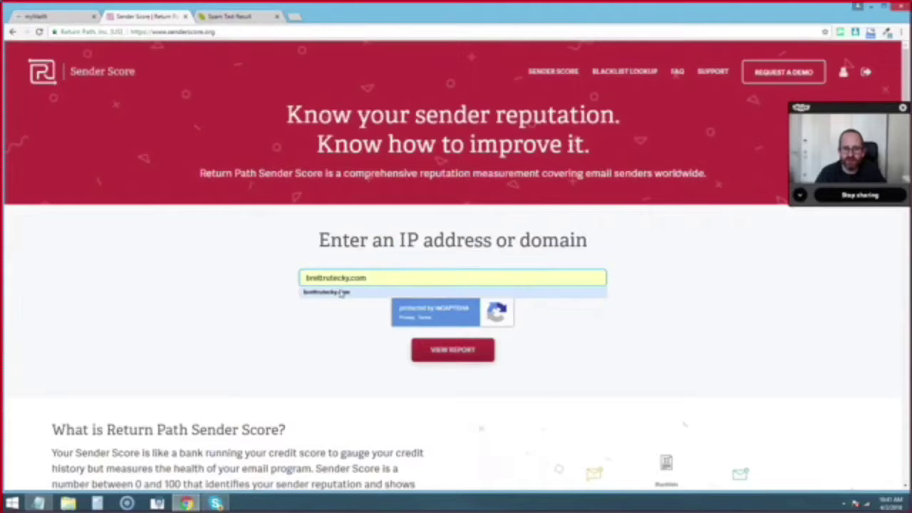
{"action": "left_click", "coordinate": [342, 293]}
{"action": "left_click", "coordinate": [147, 287]}
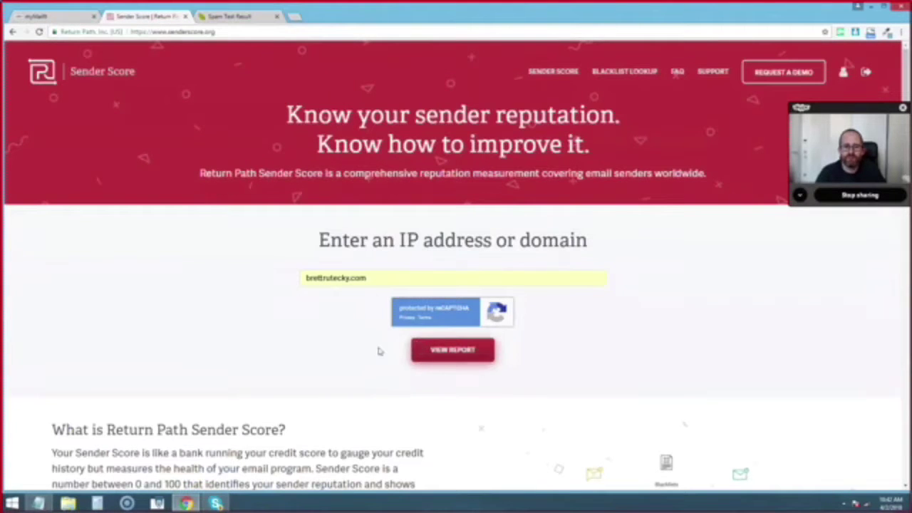
- Open the domain's reputation report and scroll to the Sending IPs volume table
{"action": "left_click", "coordinate": [439, 351]}
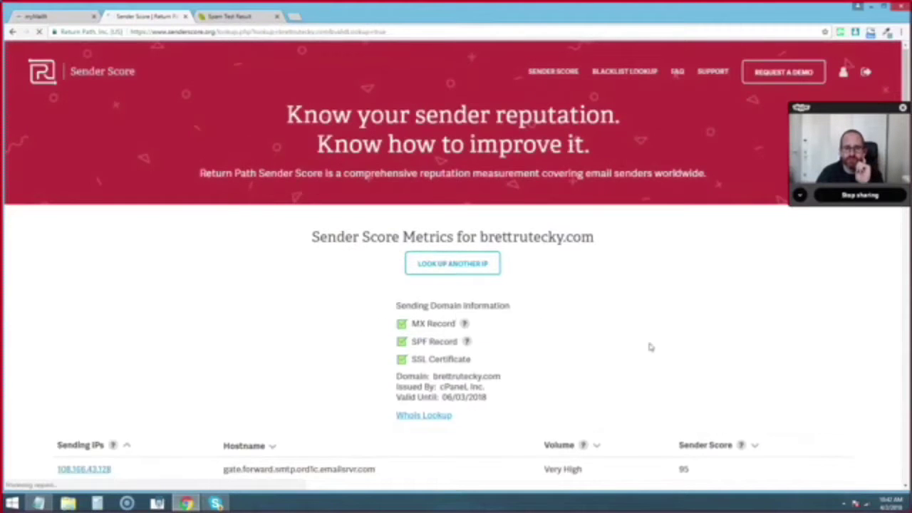
{"action": "scroll", "coordinate": [647, 338], "scroll_direction": "down", "scroll_amount": 3}
{"action": "scroll", "coordinate": [179, 299], "scroll_direction": "up", "scroll_amount": 1}
{"action": "scroll", "coordinate": [315, 214], "scroll_direction": "down", "scroll_amount": 1}
{"action": "scroll", "coordinate": [346, 185], "scroll_direction": "down", "scroll_amount": 1}
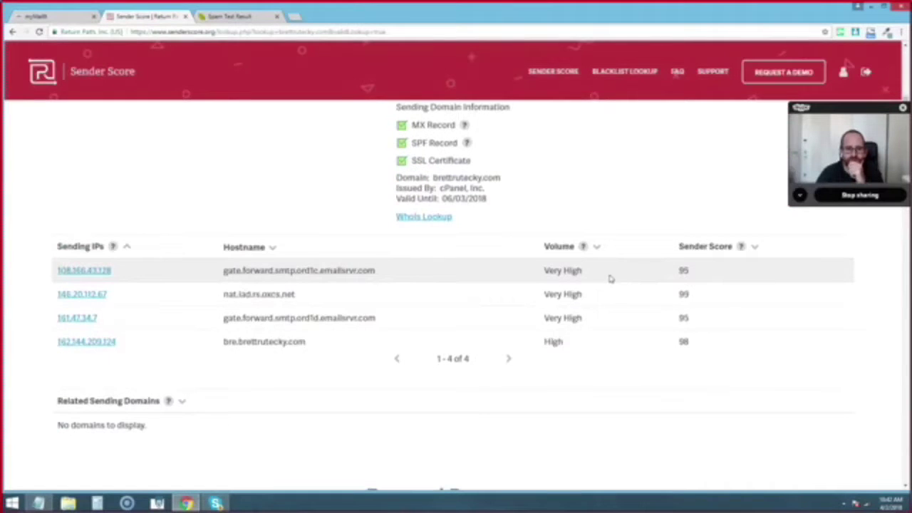
{"action": "left_click_drag", "start_coordinate": [583, 271], "coordinate": [547, 273]}
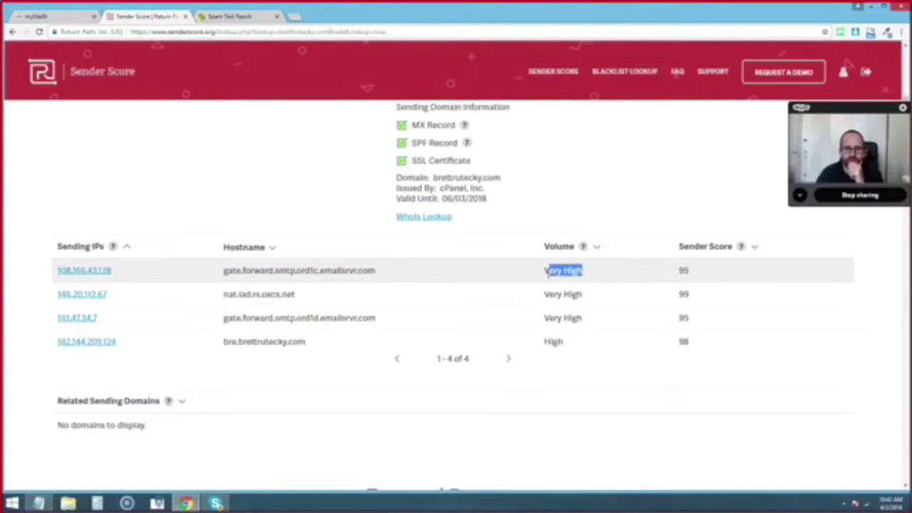
{"action": "left_click", "coordinate": [619, 216]}
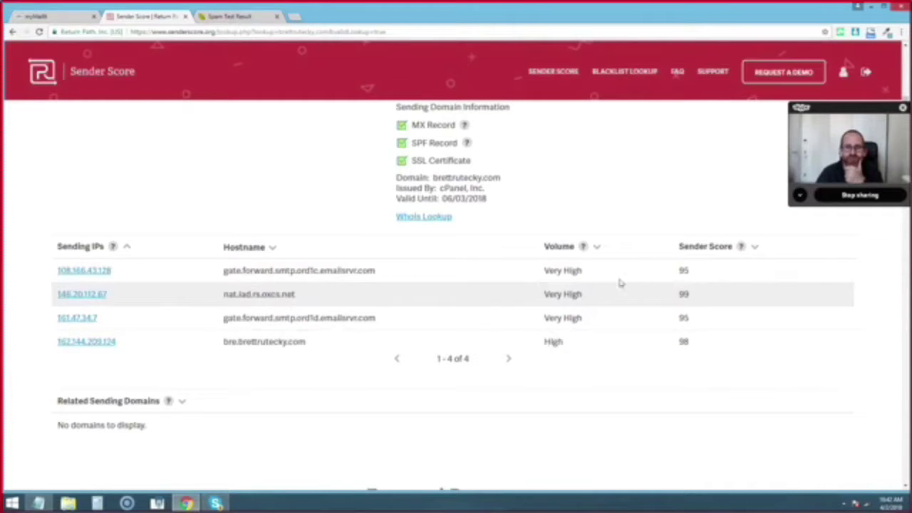
- Highlight the four sending IPs' sender scores: 95, 99, 95 and 98
{"action": "double_click", "coordinate": [684, 271]}
{"action": "double_click", "coordinate": [684, 294]}
{"action": "double_click", "coordinate": [683, 318]}
{"action": "double_click", "coordinate": [683, 342]}
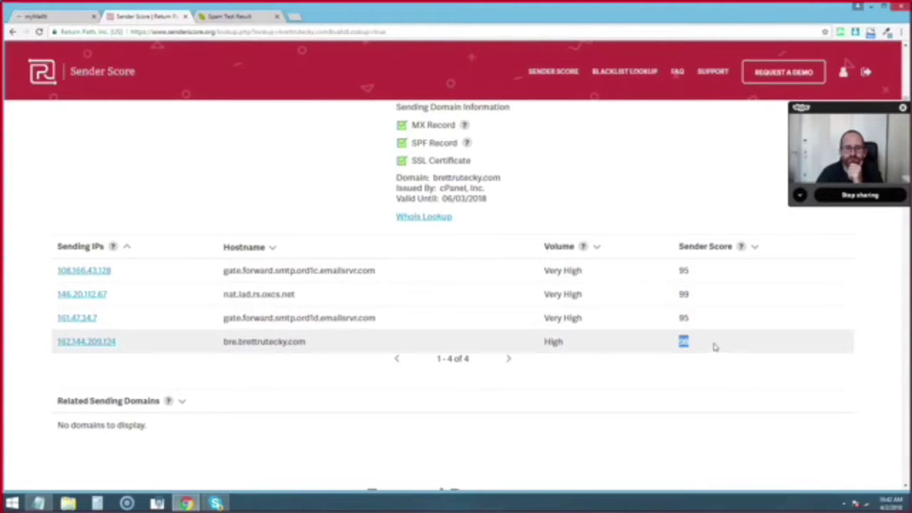
{"action": "left_click", "coordinate": [648, 205]}
{"action": "scroll", "coordinate": [649, 205], "scroll_direction": "up", "scroll_amount": 1}
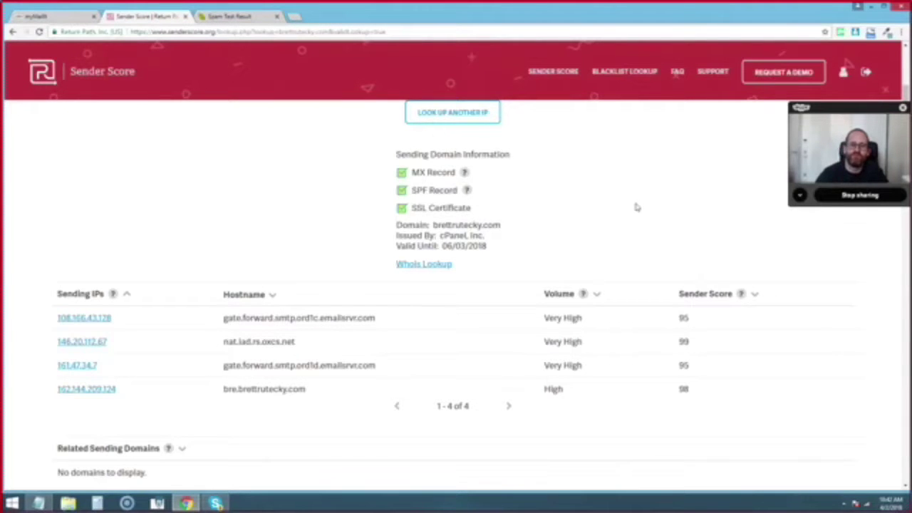
- Return to myMailIt, open the Emails list and start a New Message
{"action": "left_click", "coordinate": [50, 17]}
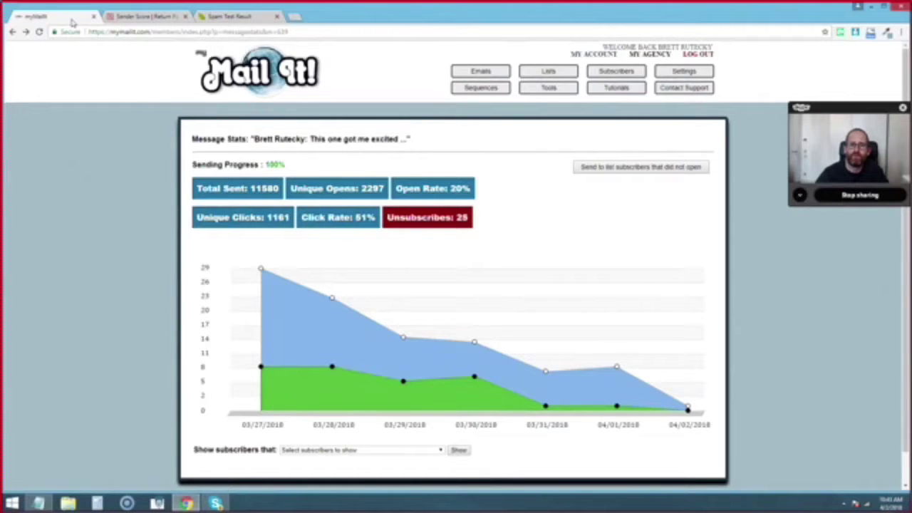
{"action": "left_click", "coordinate": [472, 74]}
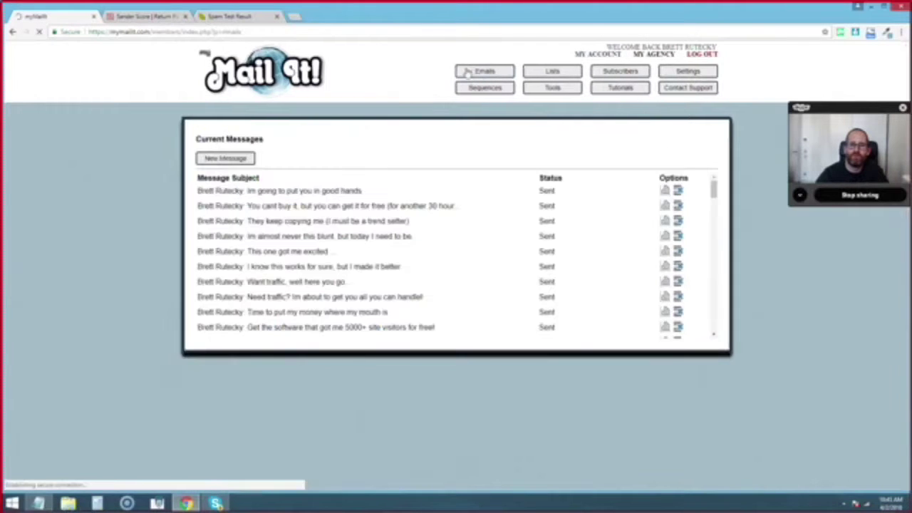
{"action": "left_click", "coordinate": [231, 161]}
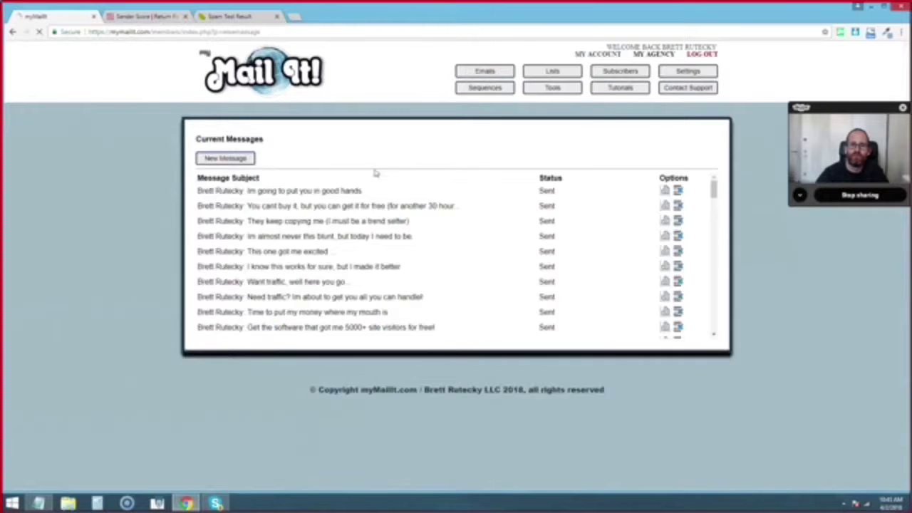
- Schedule the message for 04/02/2018 at 11:00am and address it to Review List
{"action": "left_click", "coordinate": [341, 157]}
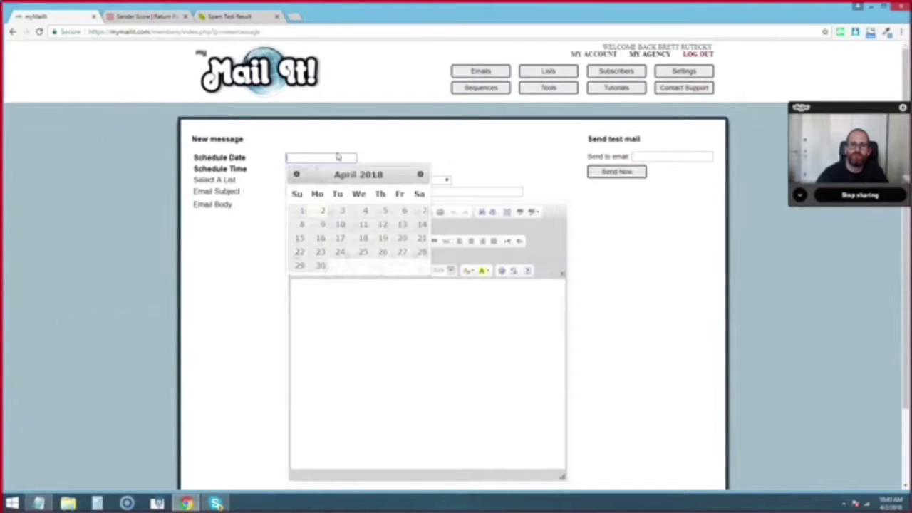
{"action": "left_click", "coordinate": [320, 211]}
{"action": "left_click", "coordinate": [317, 171]}
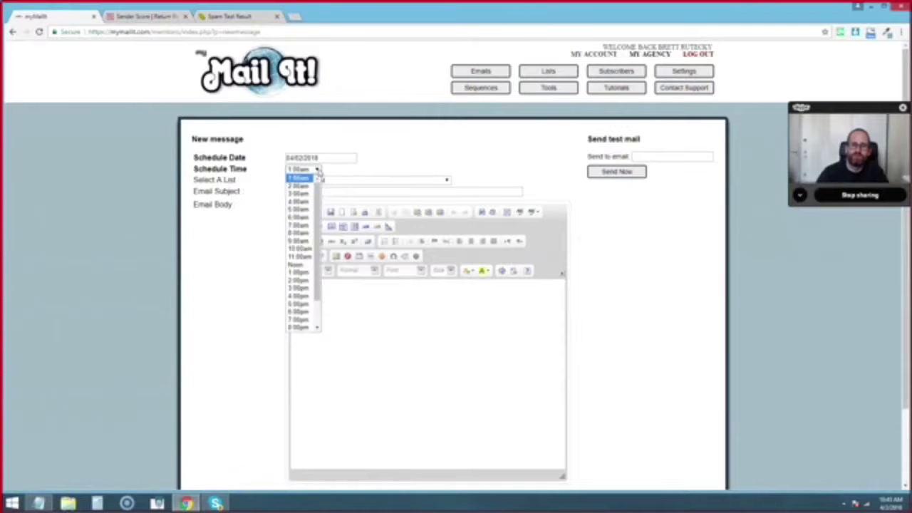
{"action": "left_click", "coordinate": [305, 258]}
{"action": "left_click", "coordinate": [439, 182]}
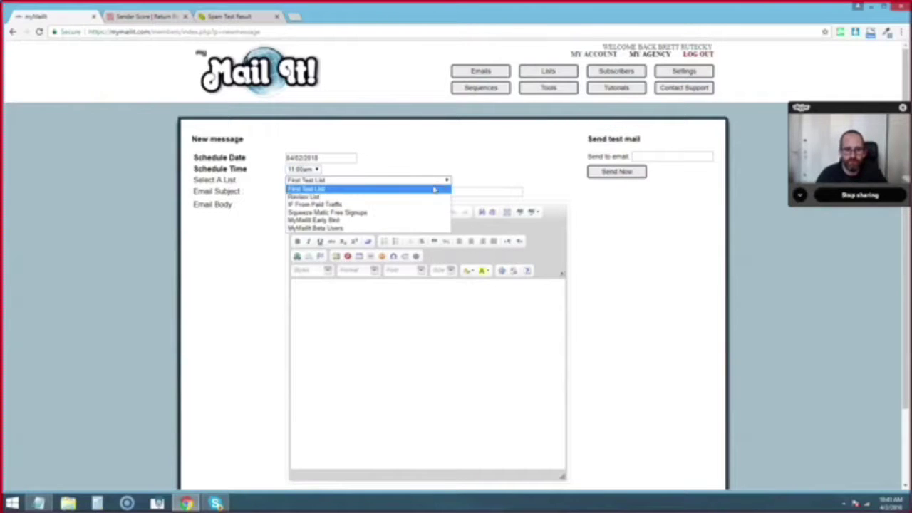
{"action": "left_click", "coordinate": [425, 199]}
- Enter the subject: sender's name plus 'Signup for the live myMailIt prelaunch webinar'
{"action": "left_click", "coordinate": [333, 194]}
{"action": "type", "text": "Brett"}
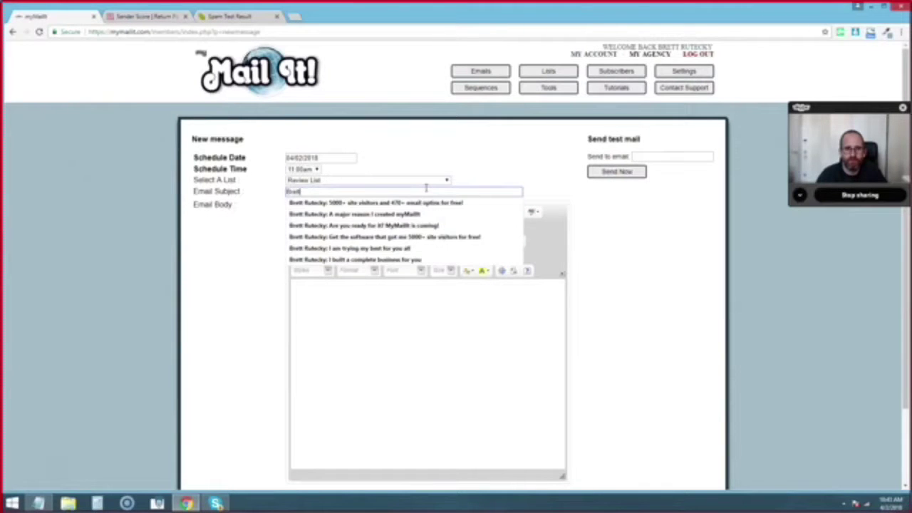
{"action": "type", "text": " Rutecky: Si"}
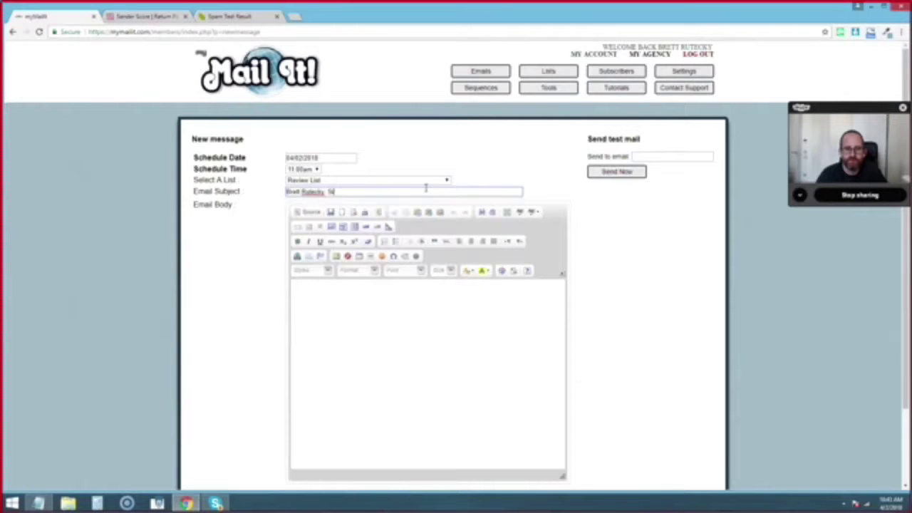
{"action": "type", "text": "gnup for the live myMailIt webinar"}
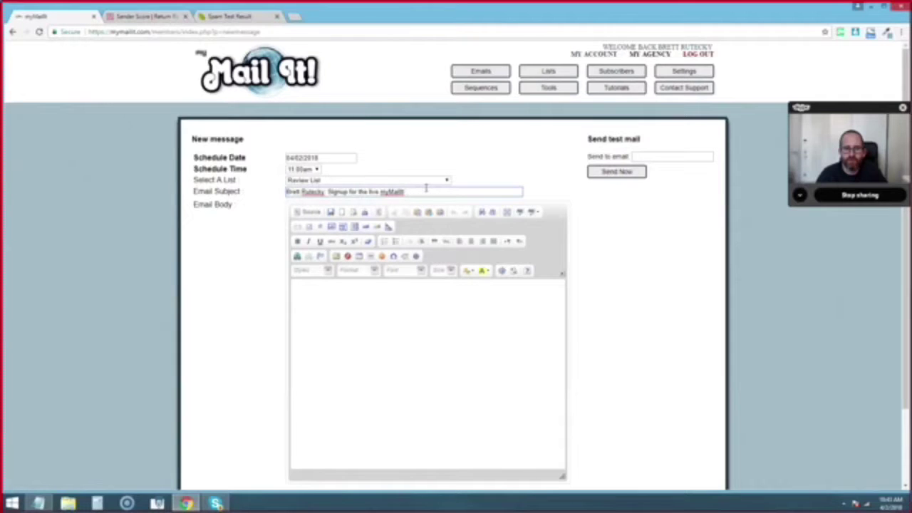
{"action": "type", "text": "webinar"}
{"action": "left_click", "coordinate": [32, 499]}
- Copy the Notepad draft text and paste it into the Email Body
{"action": "left_click_drag", "start_coordinate": [414, 176], "coordinate": [517, 371]}
{"action": "right_click", "coordinate": [471, 248]}
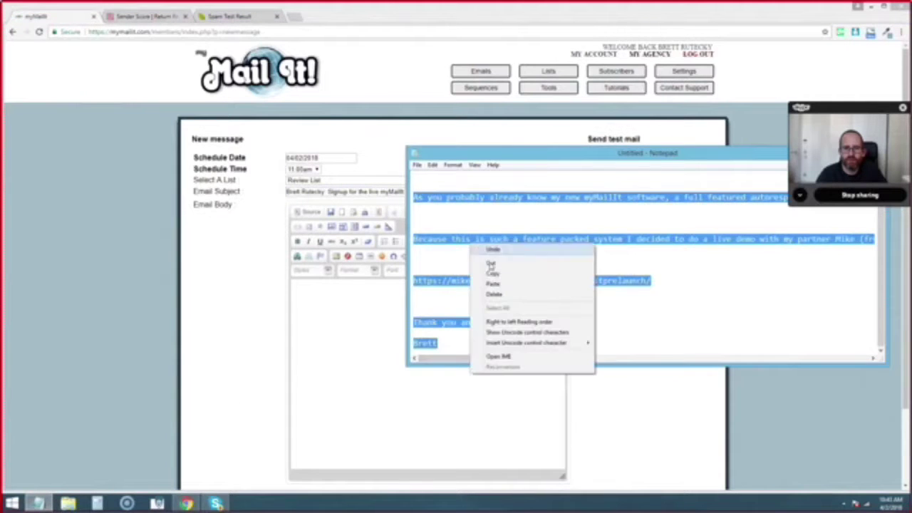
{"action": "left_click", "coordinate": [492, 273]}
{"action": "left_click", "coordinate": [328, 305]}
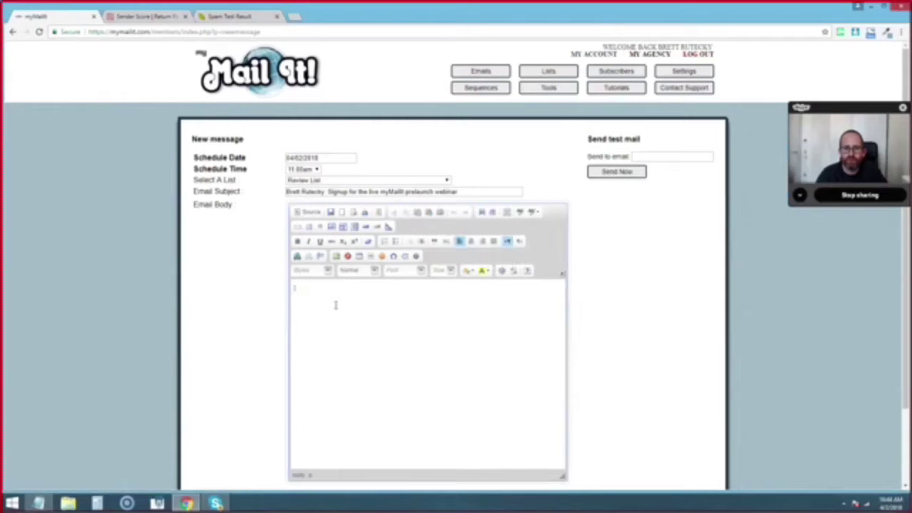
{"action": "key", "text": "ctrl+v"}
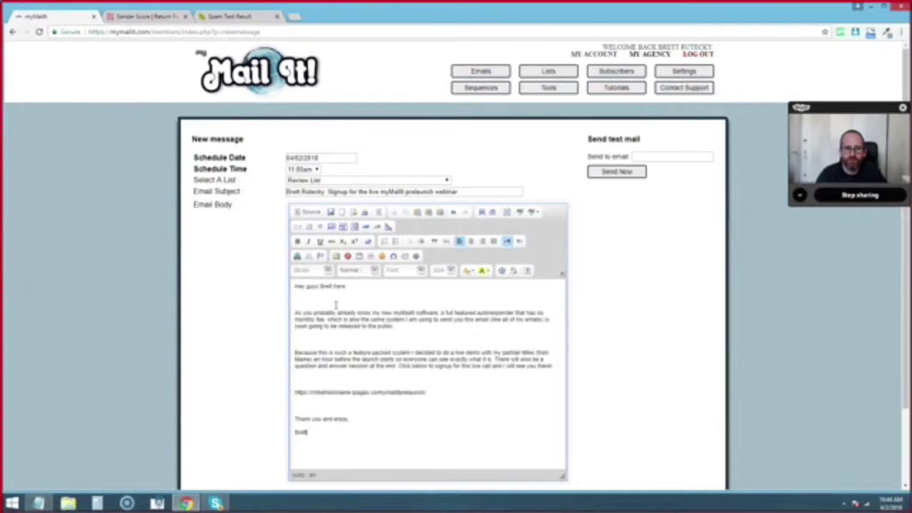
- Turn the signup URL line in the body into a clickable link to that address
{"action": "mouse_move", "coordinate": [295, 392]}
{"action": "left_mouse_down"}
{"action": "mouse_move", "coordinate": [402, 384]}
{"action": "mouse_move", "coordinate": [294, 398]}
{"action": "left_mouse_up"}
{"action": "left_click", "coordinate": [439, 391]}
{"action": "right_click", "coordinate": [296, 395]}
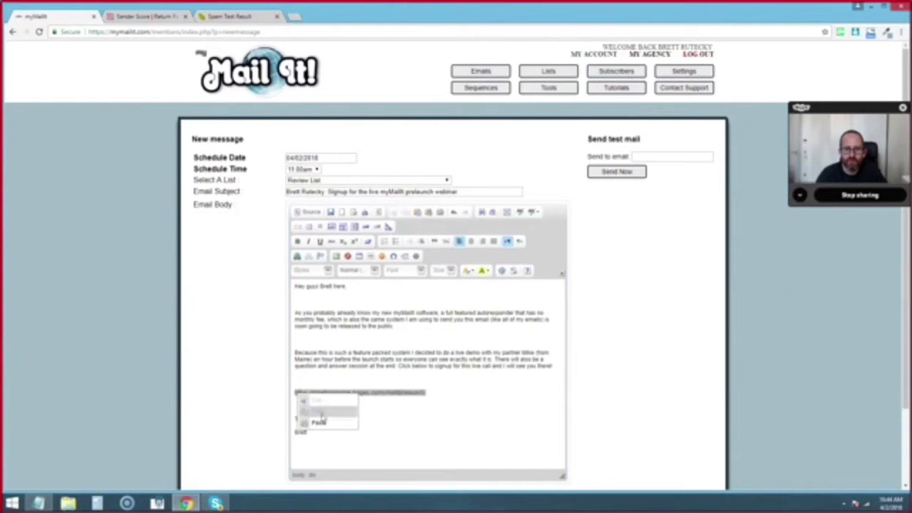
{"action": "left_click", "coordinate": [438, 390]}
{"action": "left_click_drag", "start_coordinate": [426, 392], "coordinate": [295, 392]}
{"action": "left_click", "coordinate": [437, 392]}
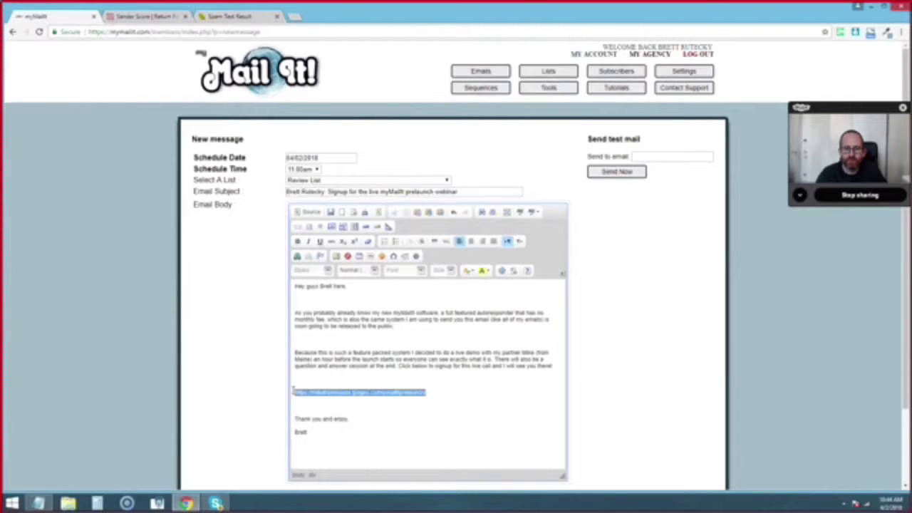
{"action": "left_click", "coordinate": [298, 255]}
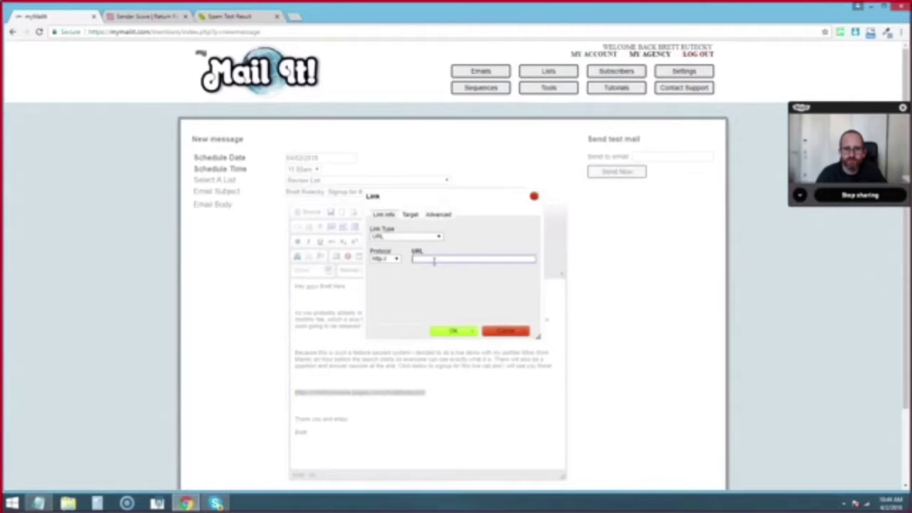
{"action": "key", "text": "ctrl+v"}
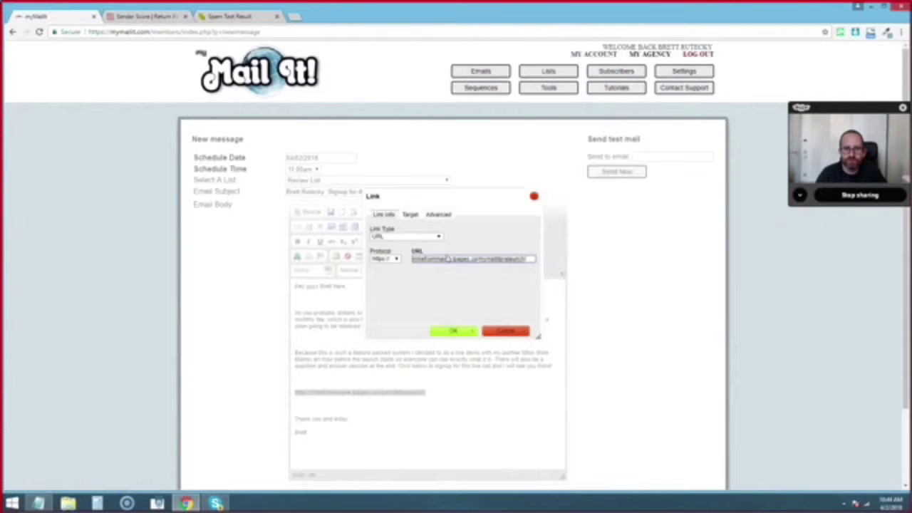
{"action": "left_click", "coordinate": [454, 331]}
{"action": "left_click", "coordinate": [401, 328]}
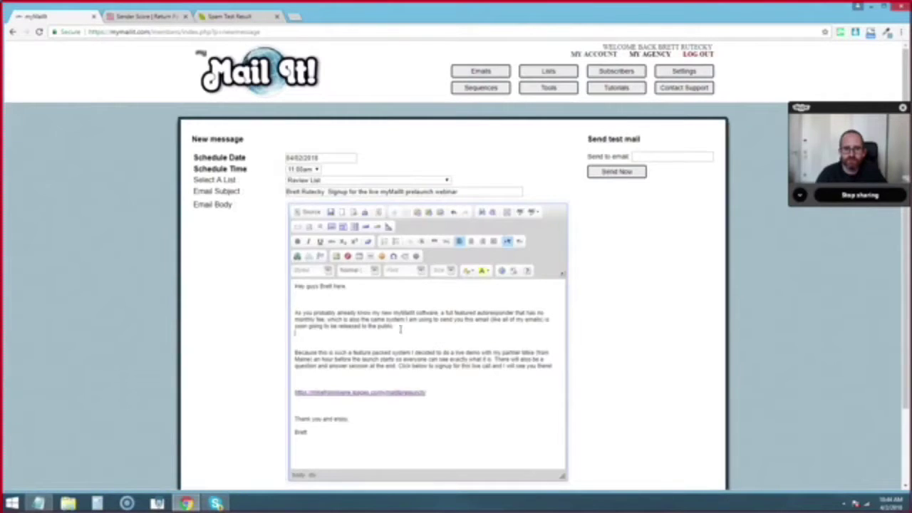
- Enlarge the font size of the whole email body and review it
{"action": "left_click_drag", "start_coordinate": [295, 284], "coordinate": [340, 436]}
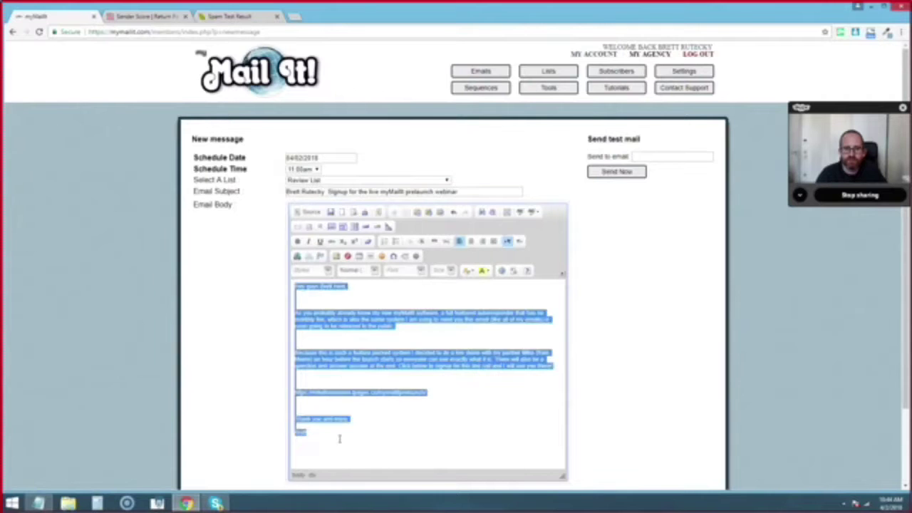
{"action": "left_click", "coordinate": [446, 270]}
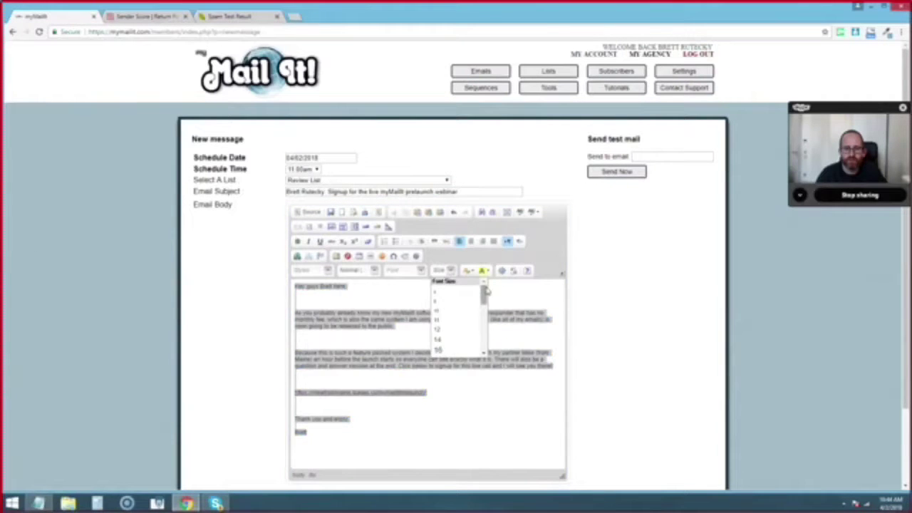
{"action": "left_click_drag", "start_coordinate": [485, 290], "coordinate": [484, 300]}
{"action": "left_click", "coordinate": [449, 318]}
{"action": "left_click", "coordinate": [513, 429]}
{"action": "scroll", "coordinate": [499, 405], "scroll_direction": "down", "scroll_amount": 2}
{"action": "scroll", "coordinate": [587, 350], "scroll_direction": "down", "scroll_amount": 2}
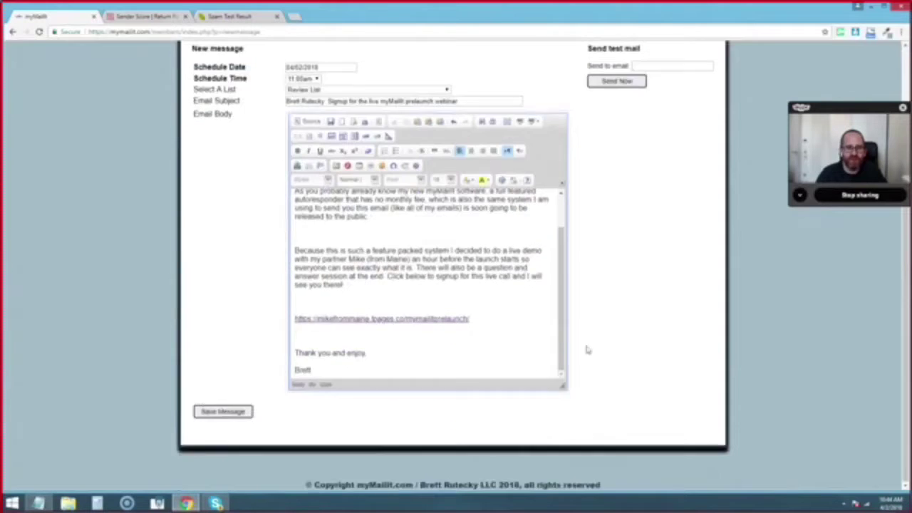
{"action": "scroll", "coordinate": [628, 334], "scroll_direction": "up", "scroll_amount": 3}
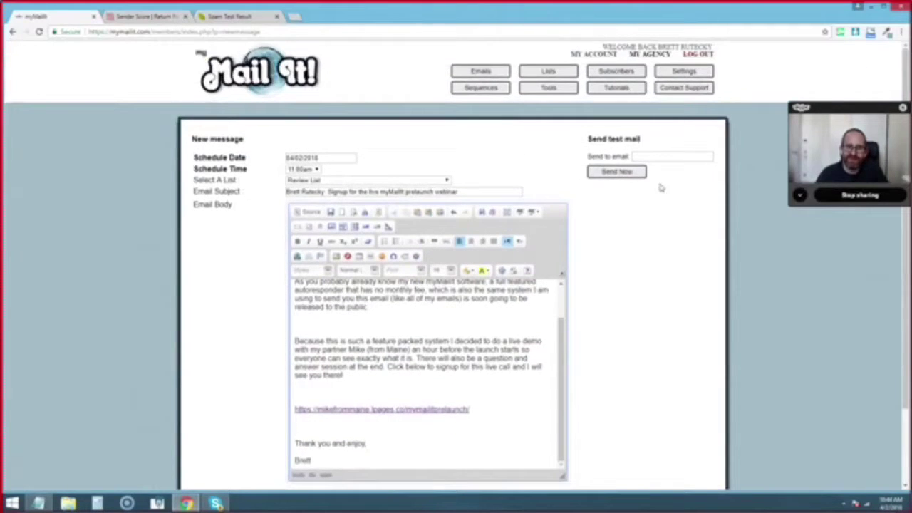
- Send a test copy of the webinar signup message to the sender's own email address
{"action": "left_click", "coordinate": [655, 155]}
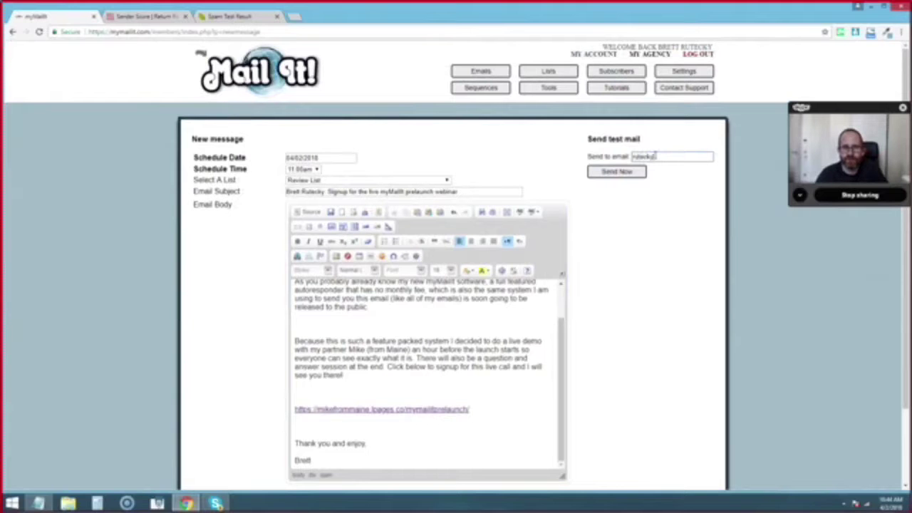
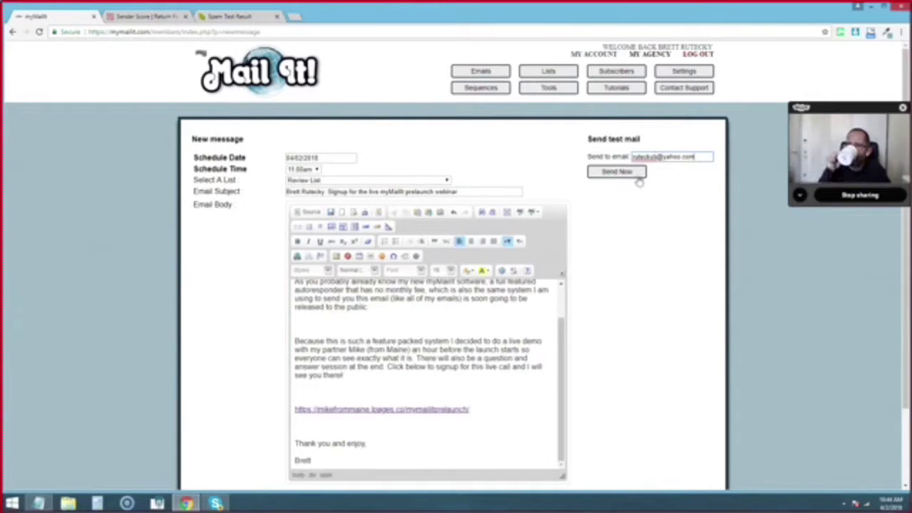
{"action": "left_click", "coordinate": [640, 181]}
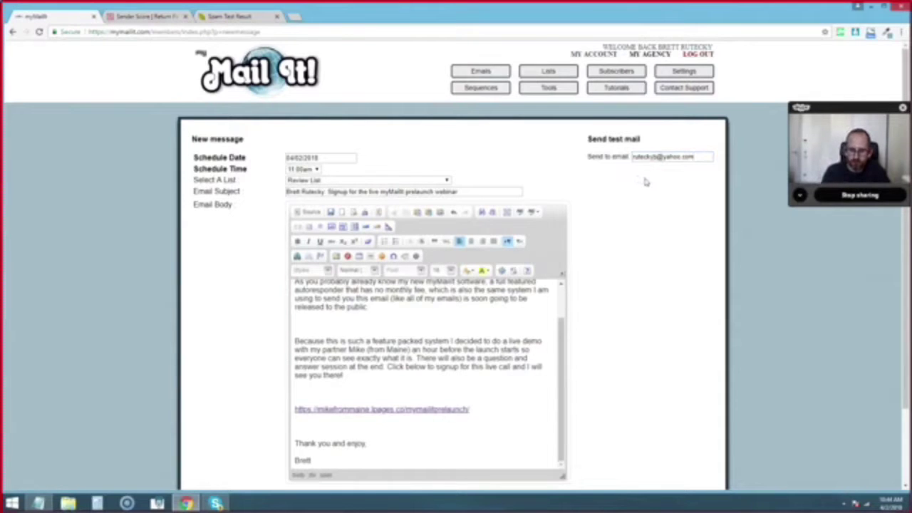
{"action": "left_click", "coordinate": [527, 84]}
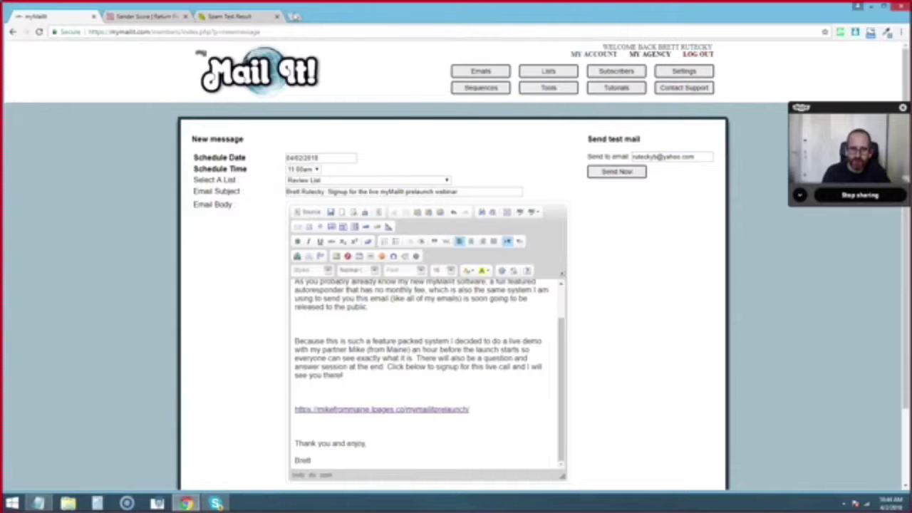
- Open Yahoo Mail in a new tab via yahoo.com
{"action": "left_click", "coordinate": [295, 16]}
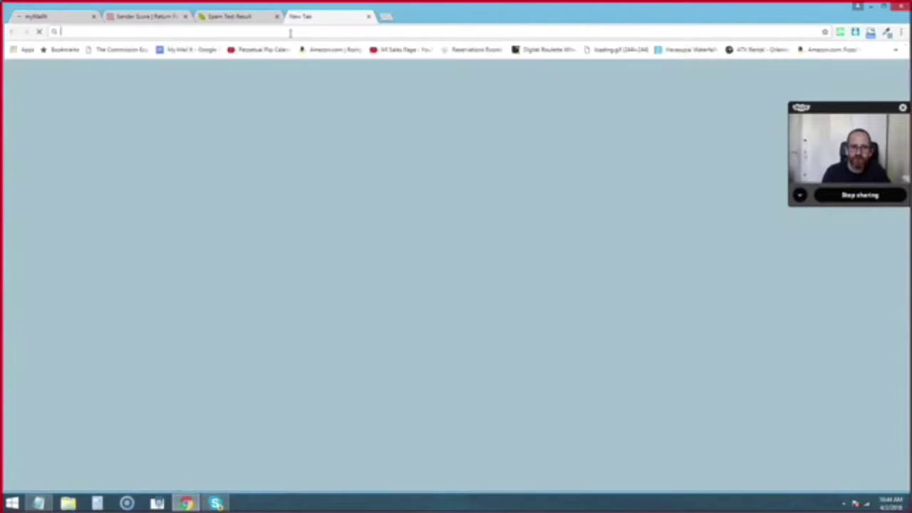
{"action": "type", "text": "yahoo.com"}
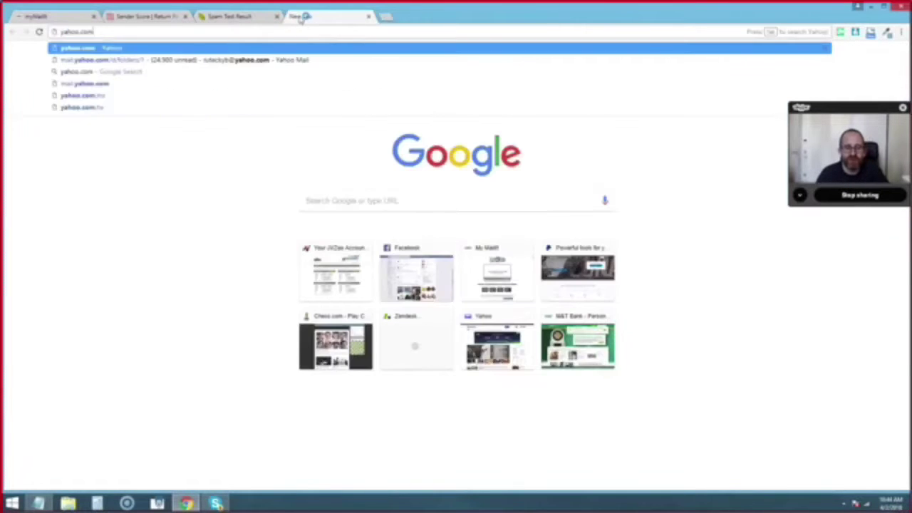
{"action": "key", "text": "Return"}
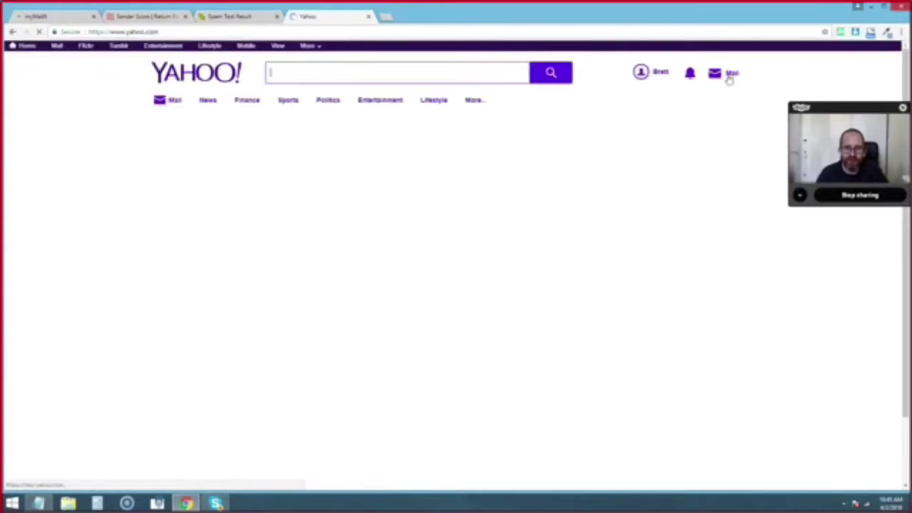
{"action": "left_click", "coordinate": [728, 78]}
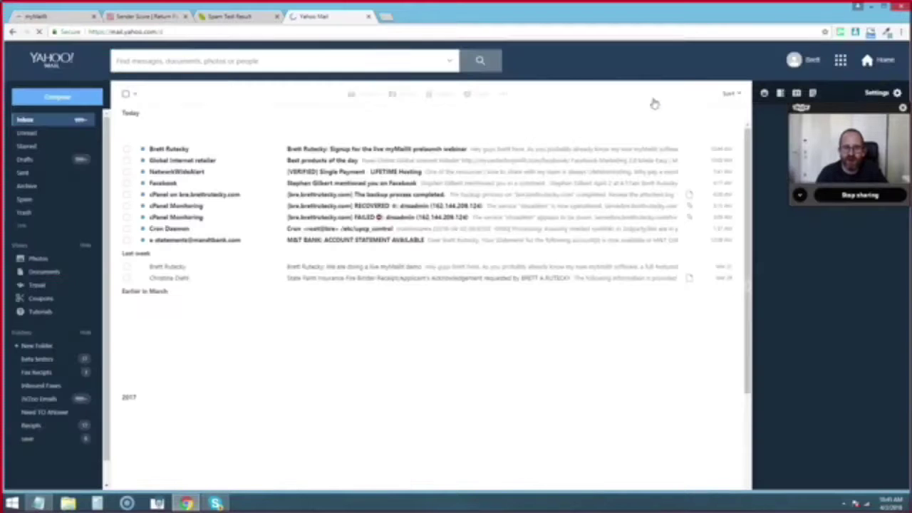
- Open the test webinar email, try its signup link, then close both tabs and return to myMailIt
{"action": "left_click", "coordinate": [362, 150]}
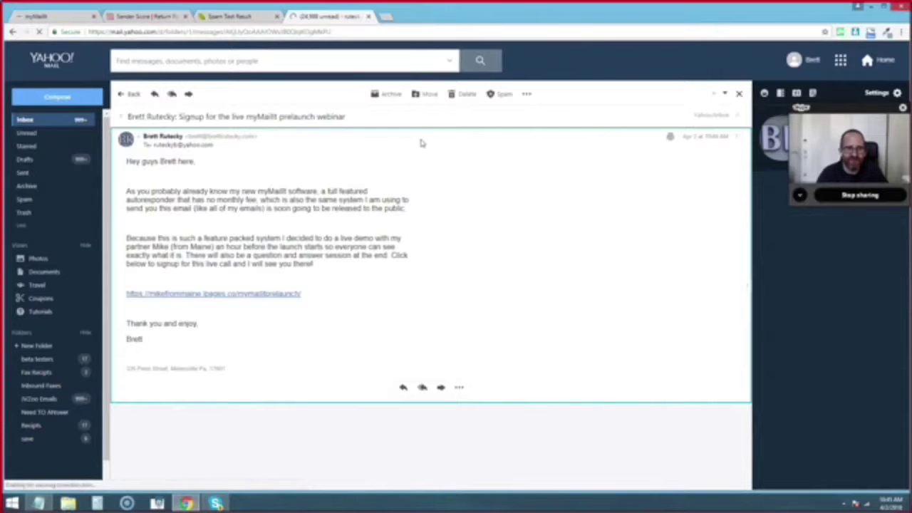
{"action": "left_click", "coordinate": [288, 294]}
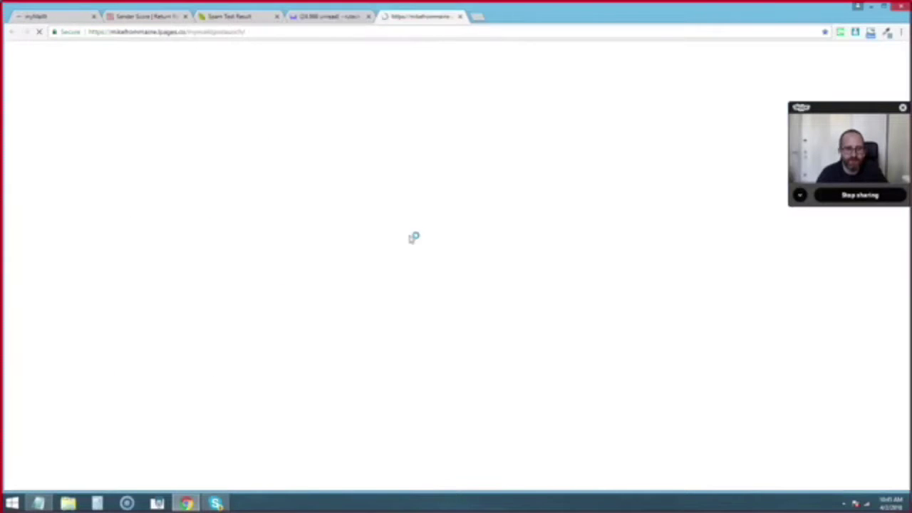
{"action": "left_click", "coordinate": [461, 17]}
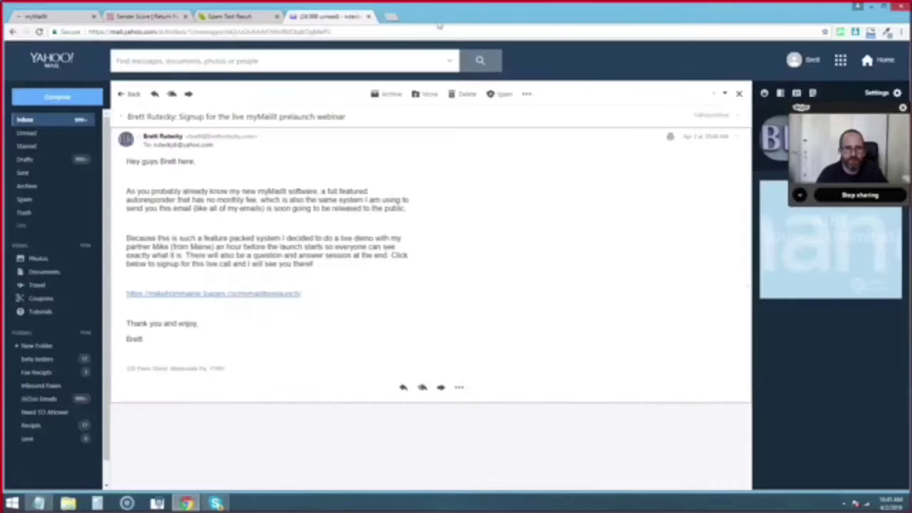
{"action": "left_click", "coordinate": [368, 16]}
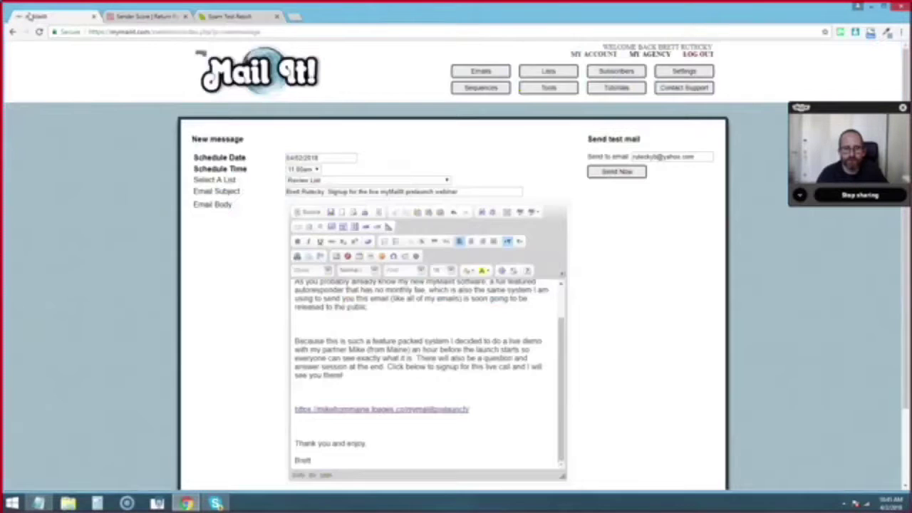
{"action": "left_click", "coordinate": [30, 17]}
- Save the webinar message scheduled for 04/02/2018 11:00am
{"action": "scroll", "coordinate": [661, 285], "scroll_direction": "down", "scroll_amount": 3}
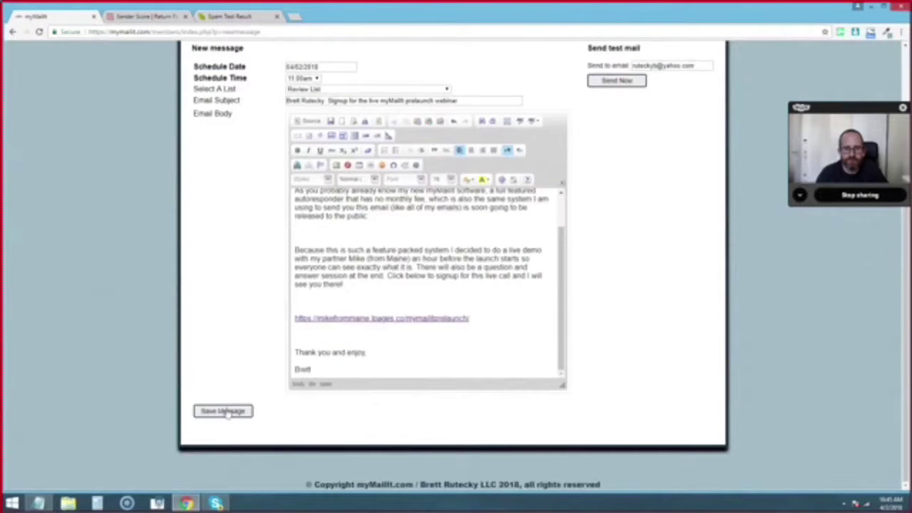
{"action": "left_click", "coordinate": [223, 411]}
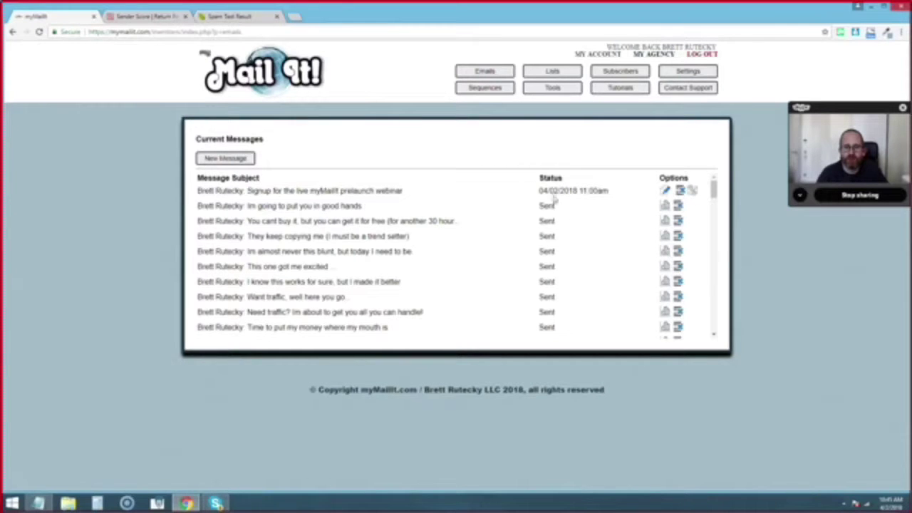
- Send the scheduled webinar message immediately and confirm the prompt
{"action": "left_click", "coordinate": [694, 191]}
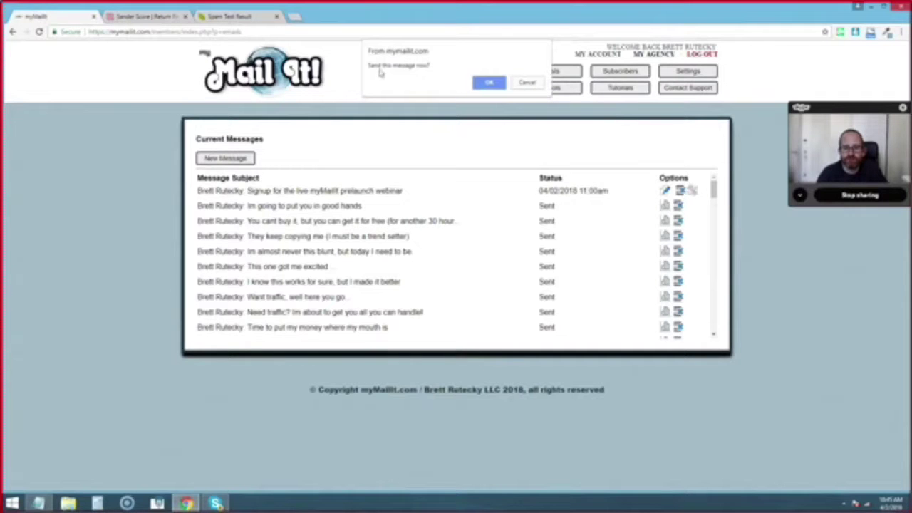
{"action": "left_click", "coordinate": [489, 83]}
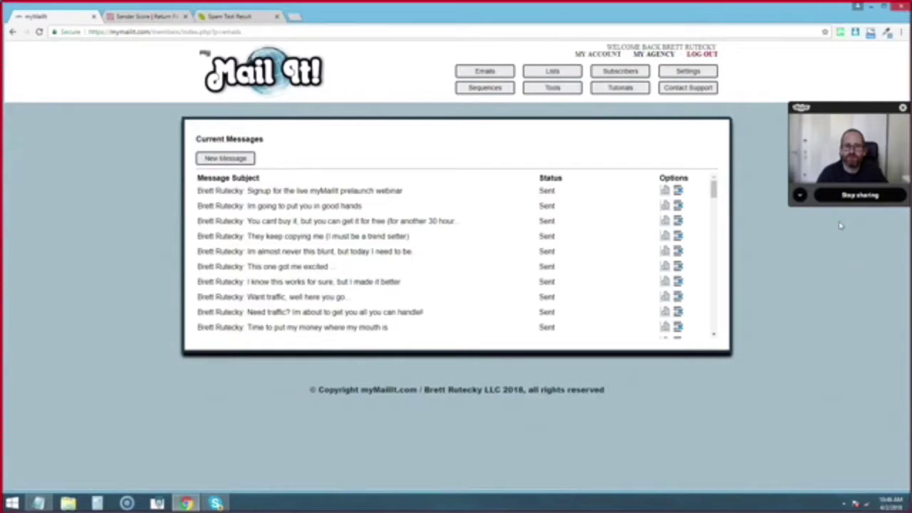
{"action": "left_click", "coordinate": [687, 74]}
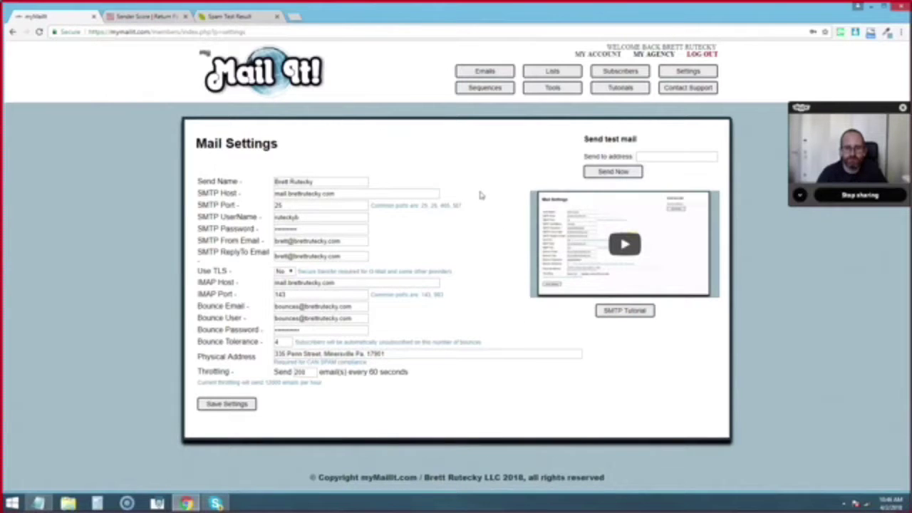
{"action": "left_click", "coordinate": [492, 73]}
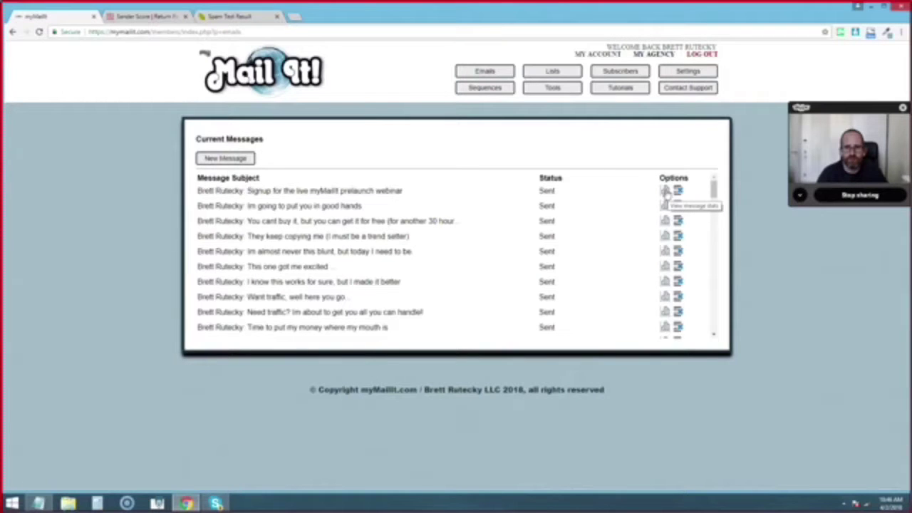
- Open the webinar message's stats and refresh to show 200 sent with 0% opens
{"action": "left_click", "coordinate": [665, 193]}
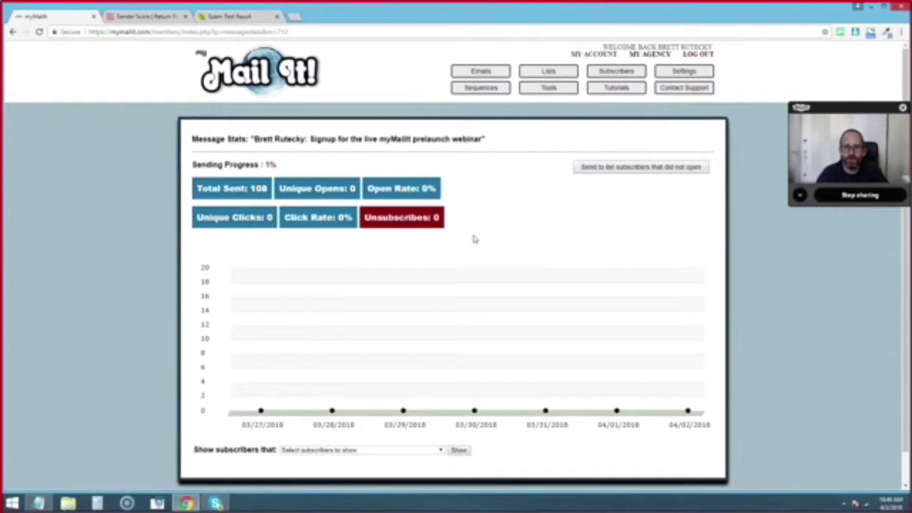
{"action": "left_click", "coordinate": [39, 32]}
- Return to the Current Messages list via the Emails button
{"action": "left_click", "coordinate": [489, 74]}
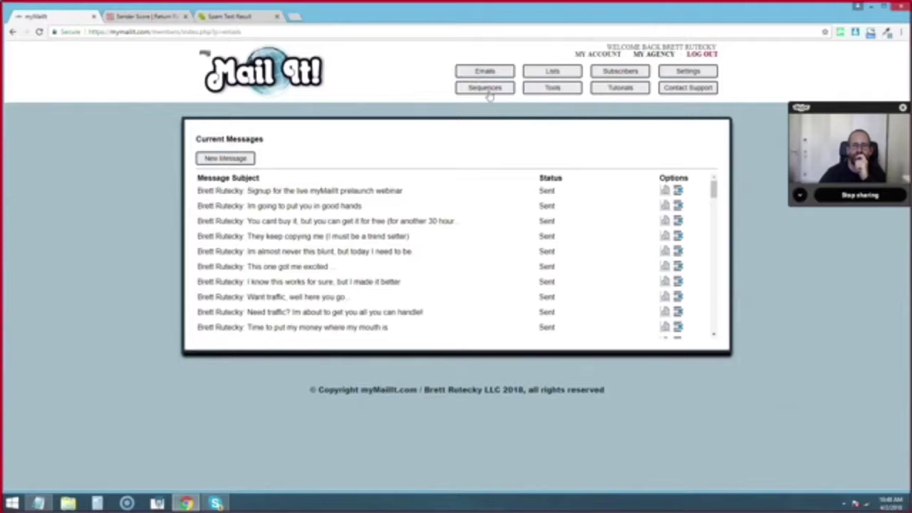
- Open the Sequences page and start a new sequence form
{"action": "left_click", "coordinate": [484, 88]}
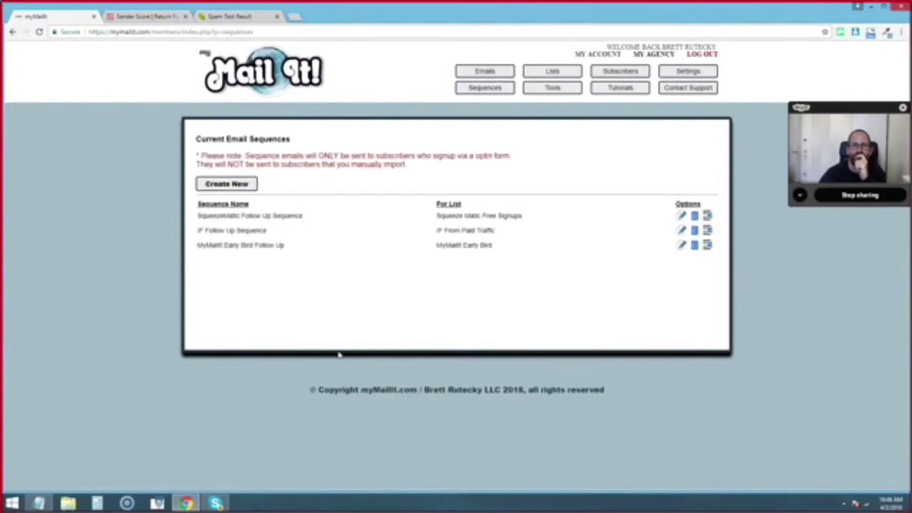
{"action": "left_click", "coordinate": [234, 187]}
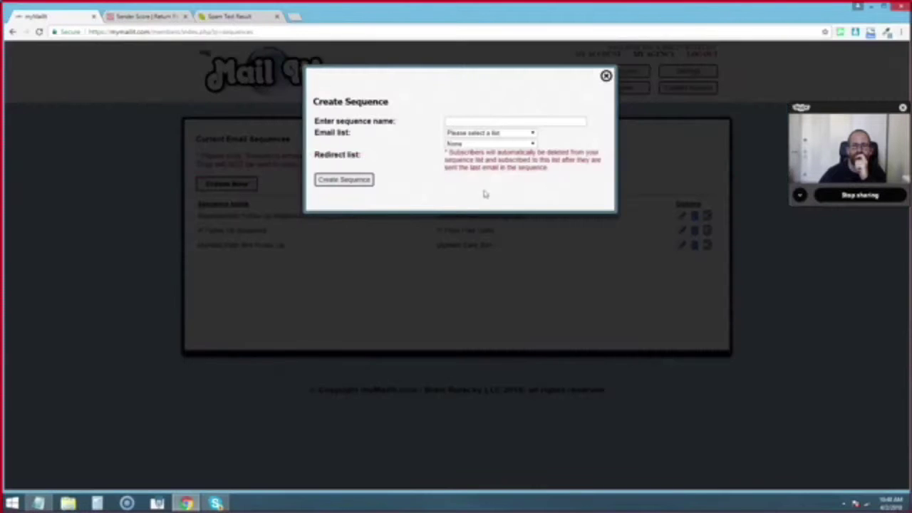
{"action": "left_click", "coordinate": [477, 121]}
- Browse the Email list dropdown choices, then dismiss the Create Sequence form unused
{"action": "left_click", "coordinate": [534, 134]}
{"action": "left_click", "coordinate": [549, 136]}
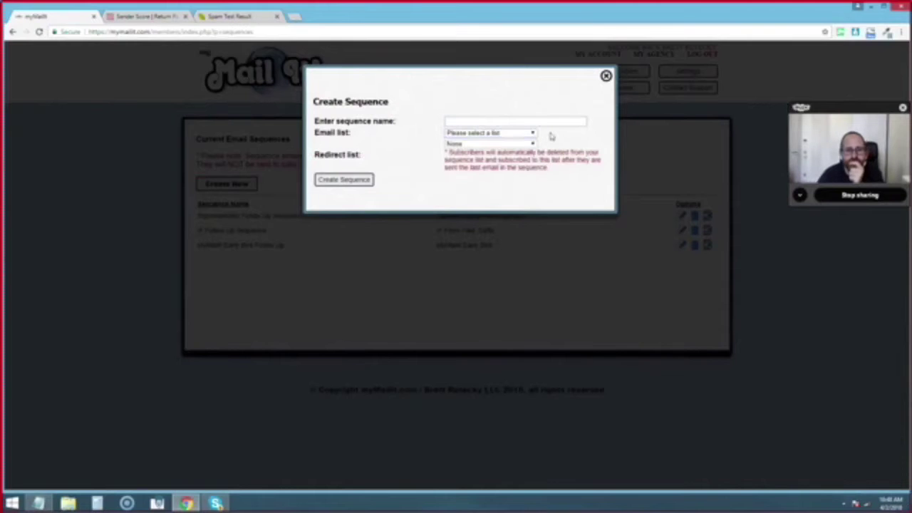
{"action": "left_click", "coordinate": [534, 134]}
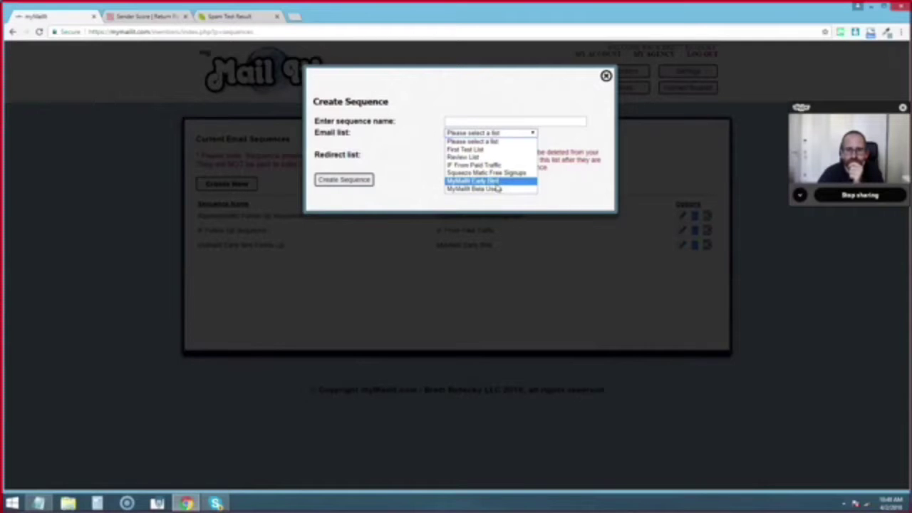
{"action": "left_click", "coordinate": [584, 138]}
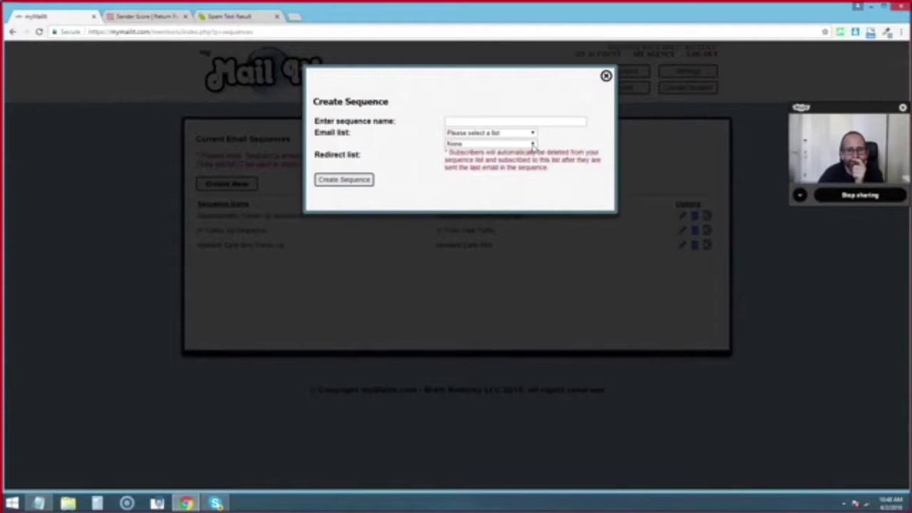
{"action": "left_click", "coordinate": [848, 343]}
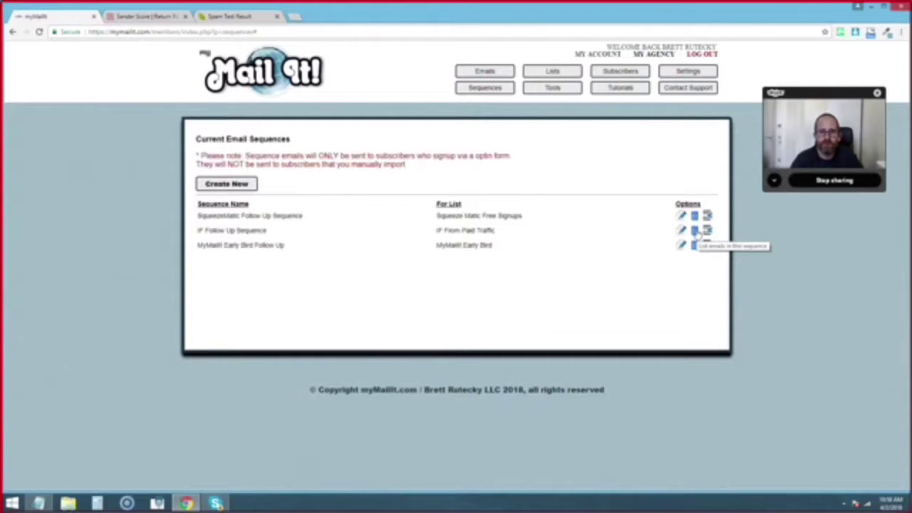
- Open the IF Follow Up Sequence's eight messages and highlight the first message's send day
{"action": "left_click", "coordinate": [694, 231]}
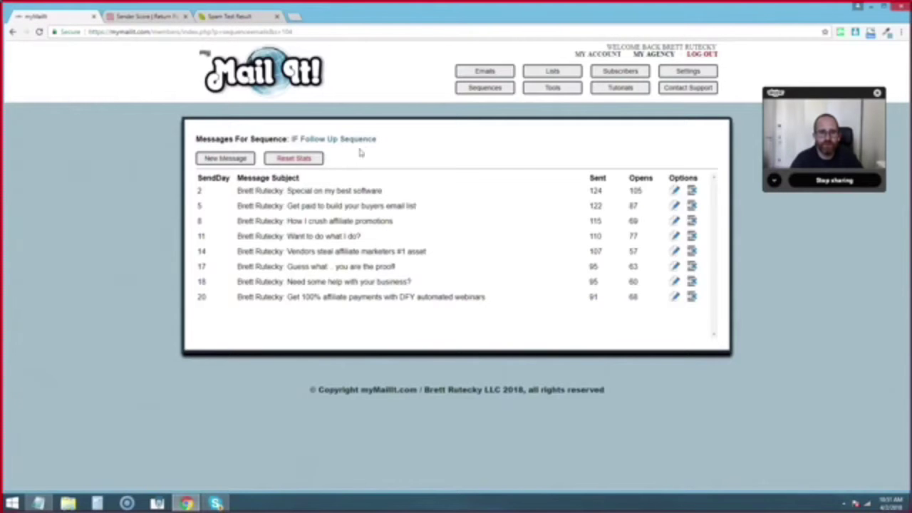
{"action": "left_click_drag", "start_coordinate": [204, 192], "coordinate": [194, 191]}
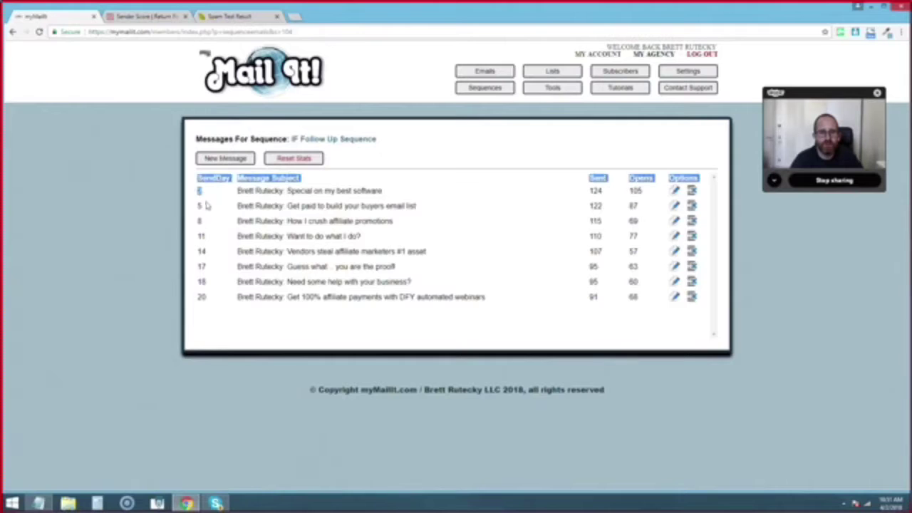
{"action": "left_click", "coordinate": [204, 207]}
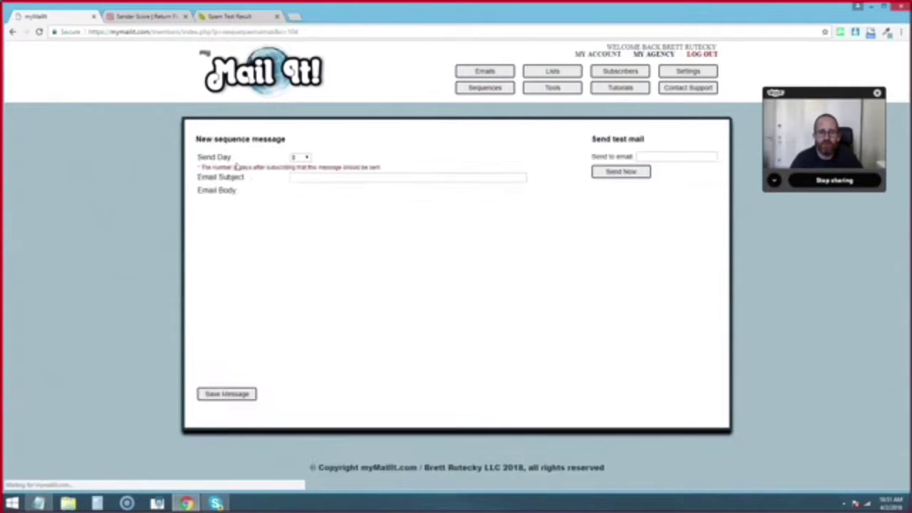
- Browse the Send Day dropdown options, then go back without saving the new message
{"action": "left_click", "coordinate": [295, 158]}
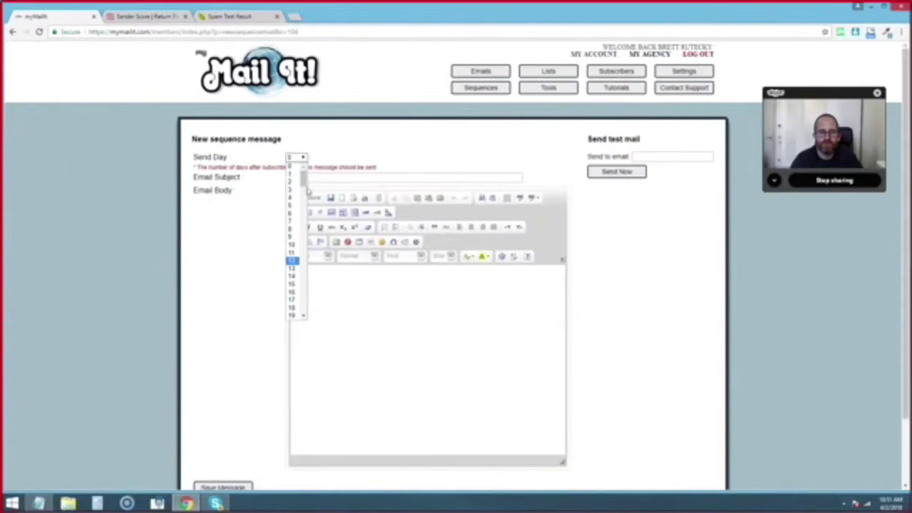
{"action": "left_click_drag", "start_coordinate": [304, 178], "coordinate": [323, 169]}
{"action": "left_click", "coordinate": [12, 32]}
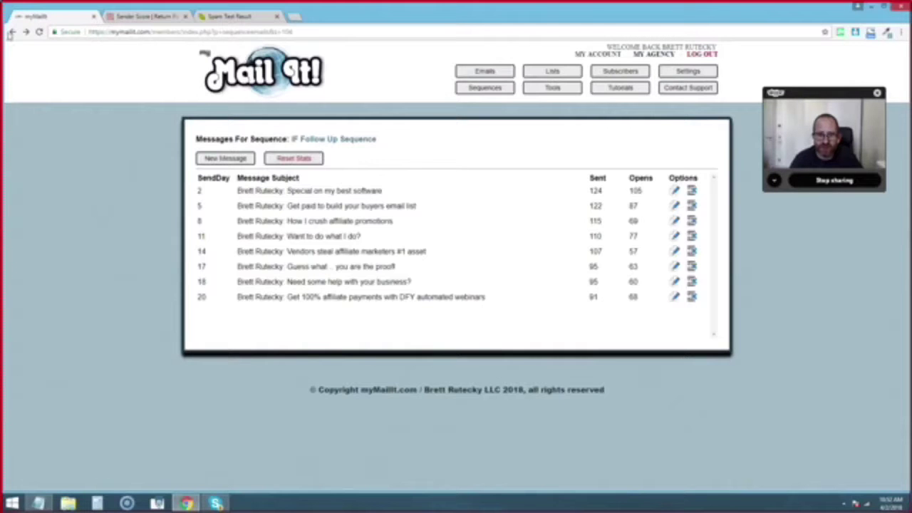
- Return to the Current Email Sequences list with the browser Back button
{"action": "left_click", "coordinate": [13, 33]}
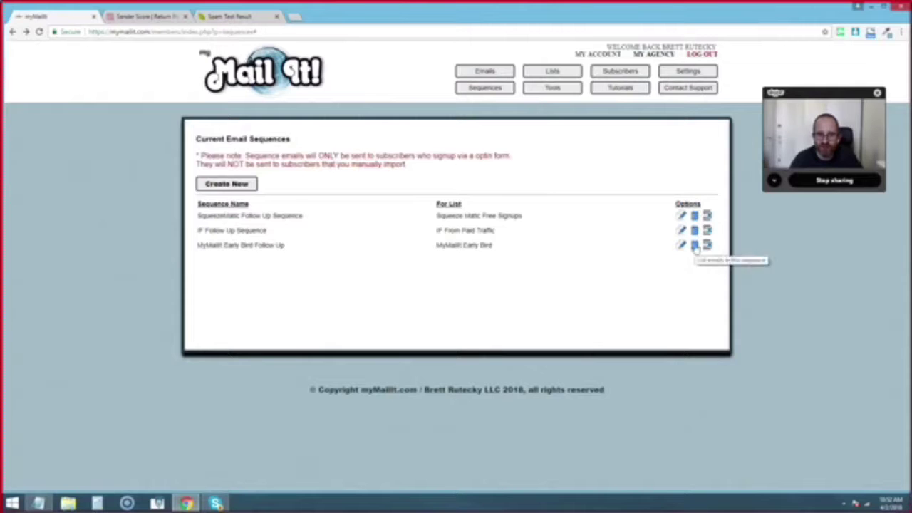
- List the Early Bird Follow Up sequence's three messages and highlight the first one's sent and open counts
{"action": "left_click", "coordinate": [701, 246]}
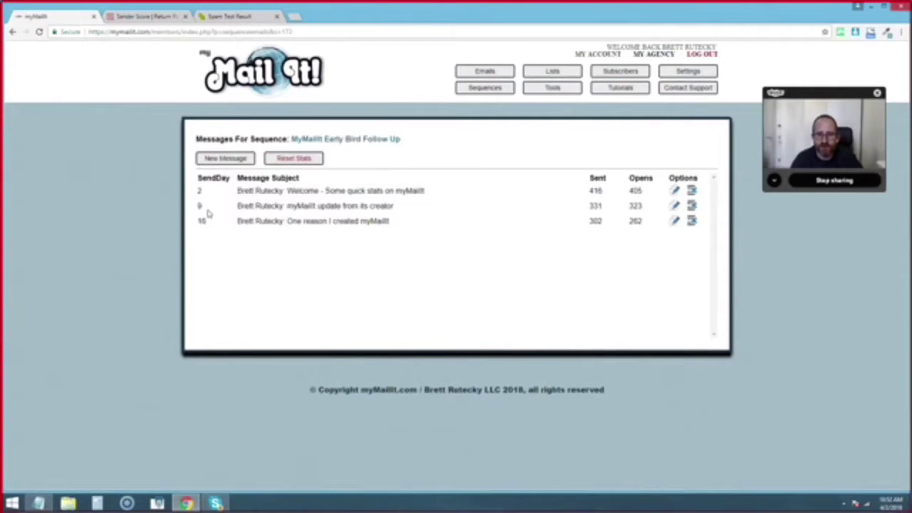
{"action": "left_click_drag", "start_coordinate": [588, 190], "coordinate": [643, 196]}
{"action": "left_click", "coordinate": [639, 297]}
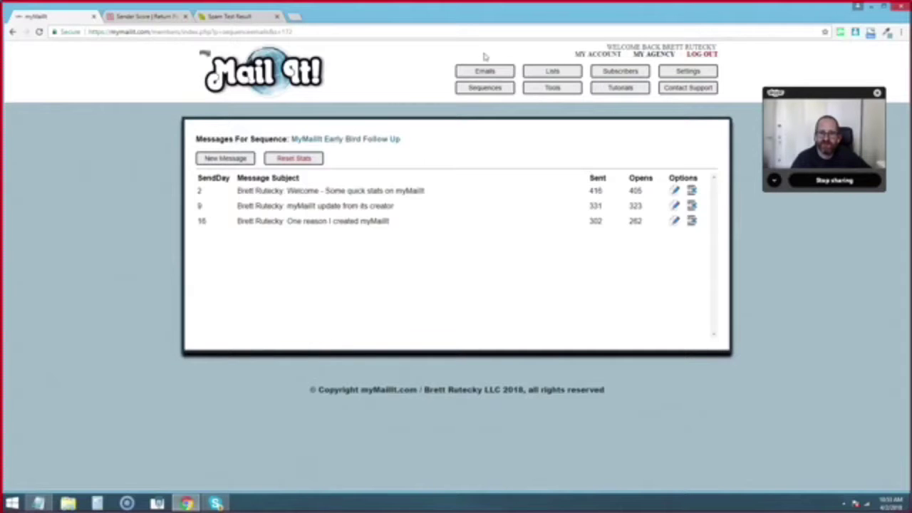
- Go to Tools and open the Integrated Form Builder listing the seven saved signup forms
{"action": "left_click", "coordinate": [551, 92]}
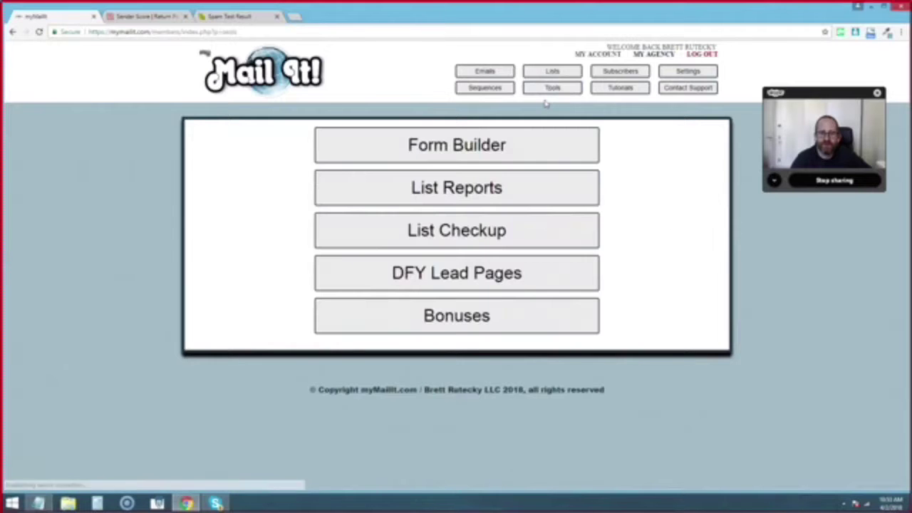
{"action": "left_click", "coordinate": [450, 145]}
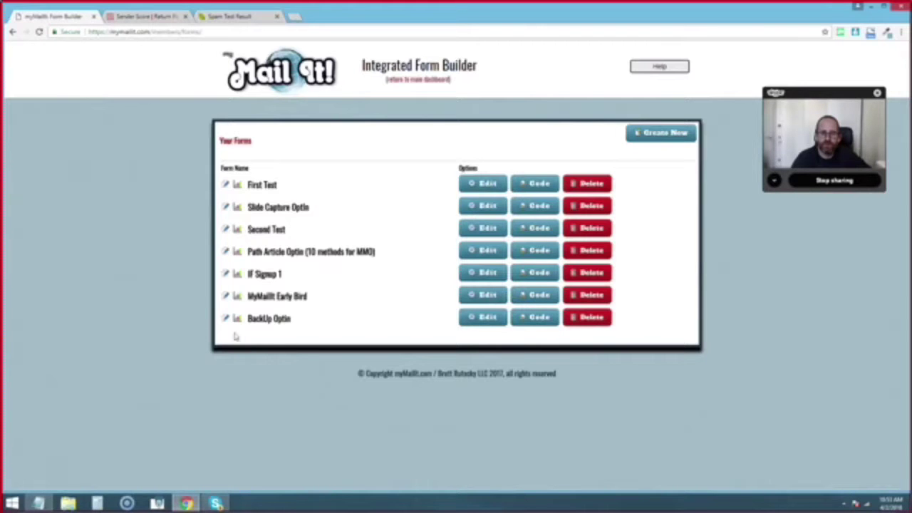
- Open the MyMailIt Early Bird signup form in the editor and look over the whole form
{"action": "left_click", "coordinate": [484, 296]}
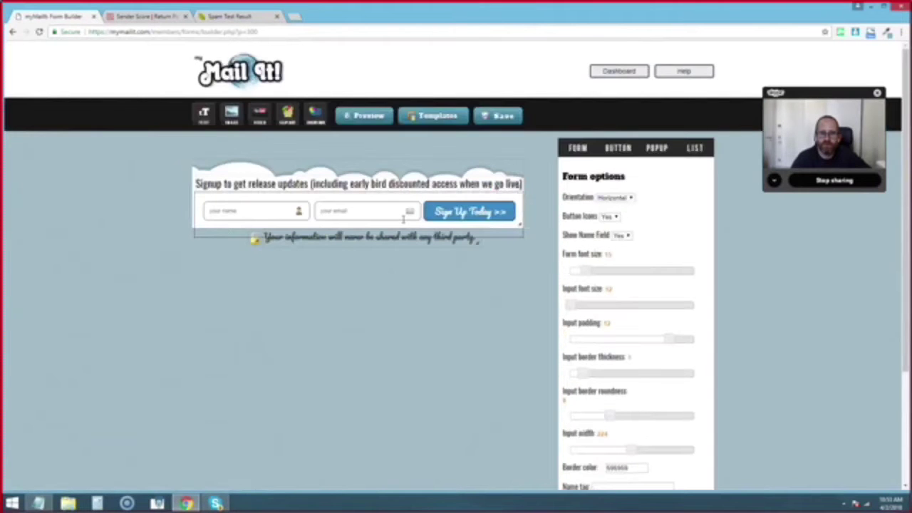
{"action": "scroll", "coordinate": [781, 350], "scroll_direction": "down", "scroll_amount": 2}
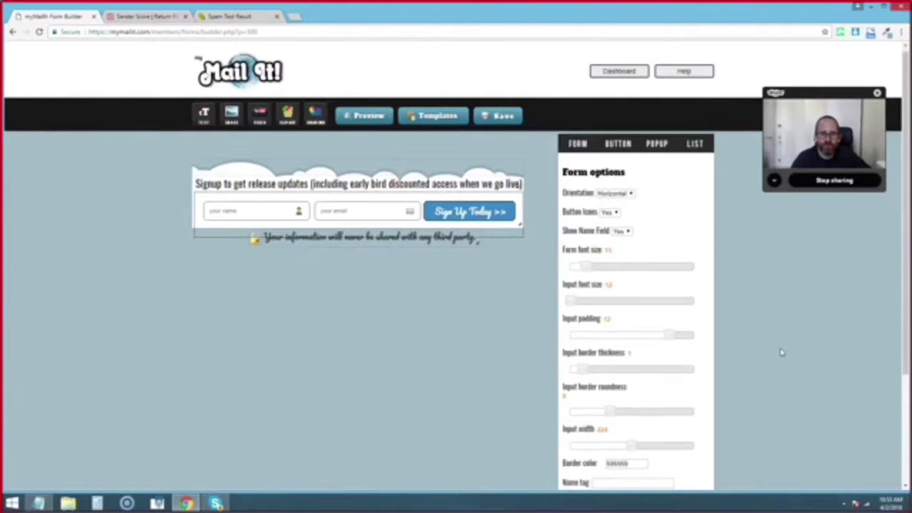
{"action": "scroll", "coordinate": [780, 351], "scroll_direction": "up", "scroll_amount": 2}
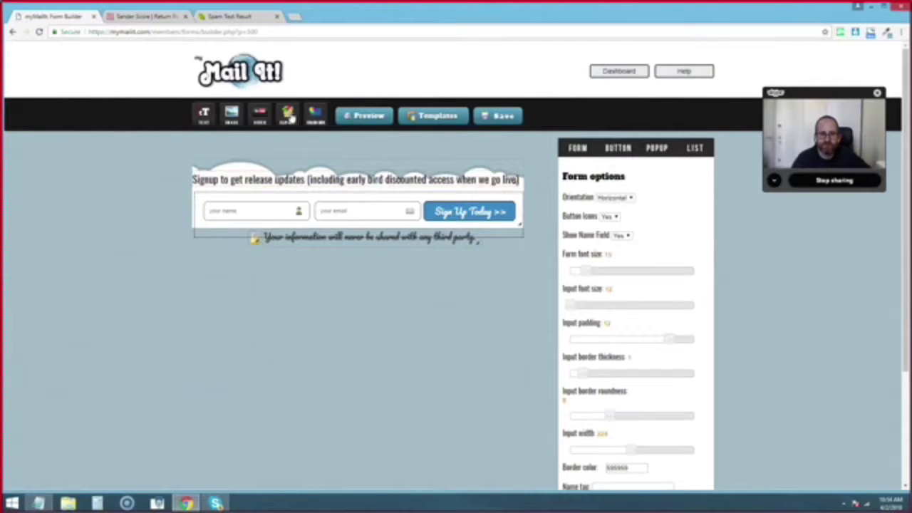
- Check the clip-art and heading-text options without changes, then bring up the form templates gallery
{"action": "left_click", "coordinate": [436, 211]}
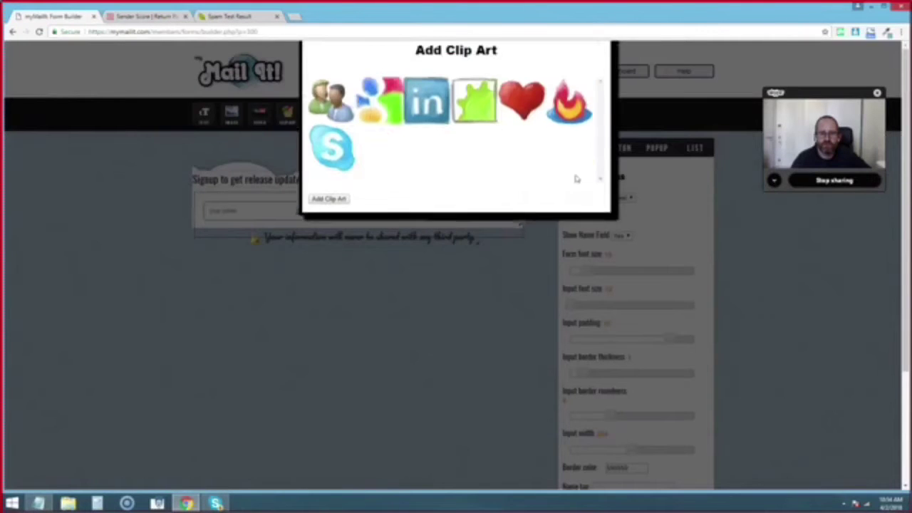
{"action": "left_click", "coordinate": [602, 48]}
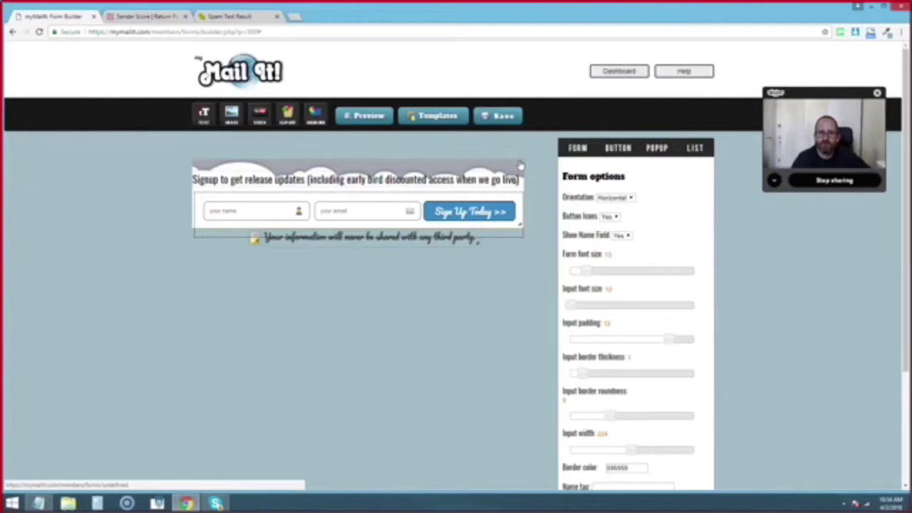
{"action": "left_click", "coordinate": [521, 166]}
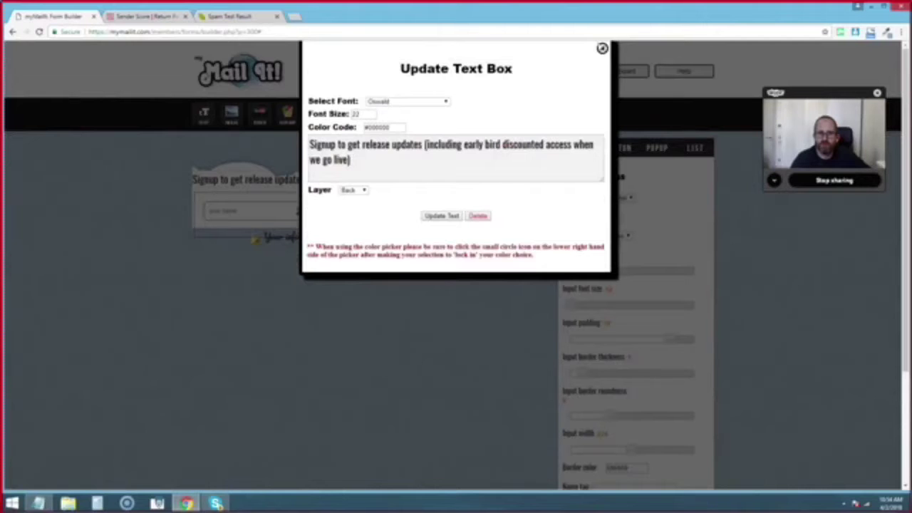
{"action": "left_click", "coordinate": [602, 48]}
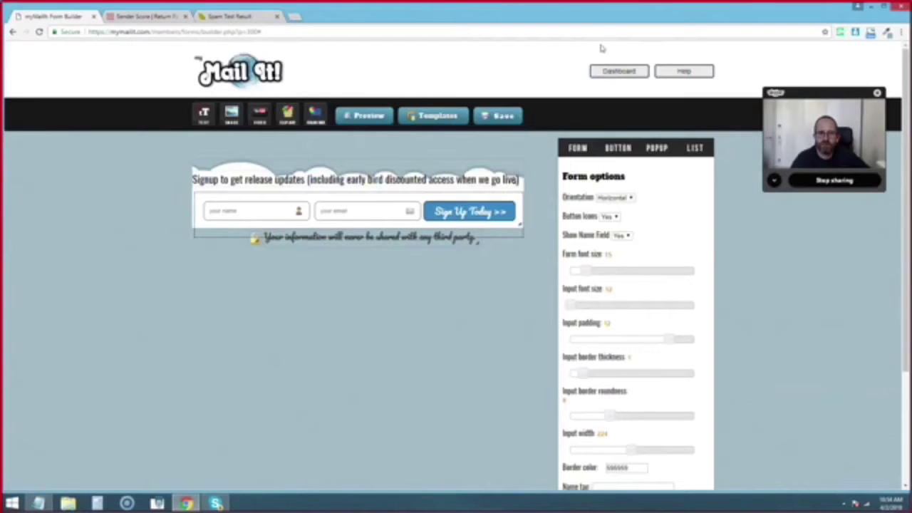
{"action": "left_click", "coordinate": [445, 117]}
- Accept the template-replacement prompt and scroll through the ready-made form templates
{"action": "left_click", "coordinate": [492, 84]}
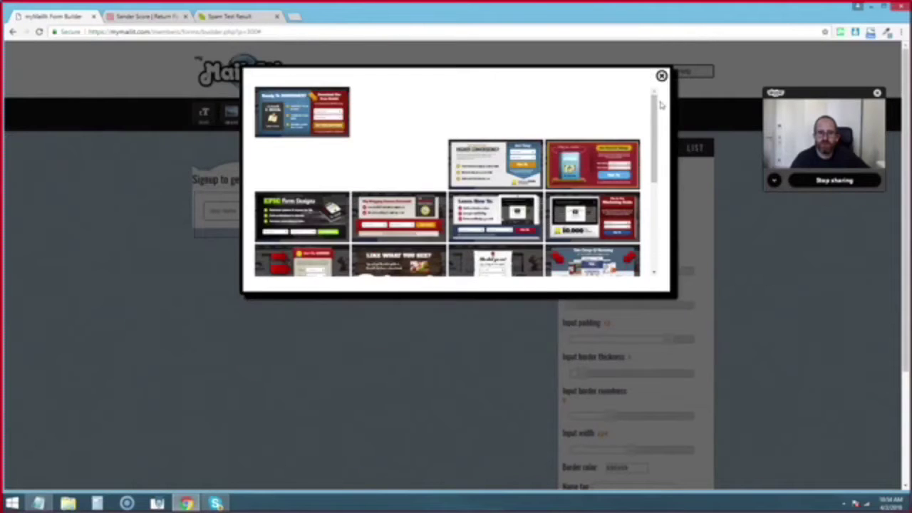
{"action": "left_click_drag", "start_coordinate": [656, 105], "coordinate": [654, 168]}
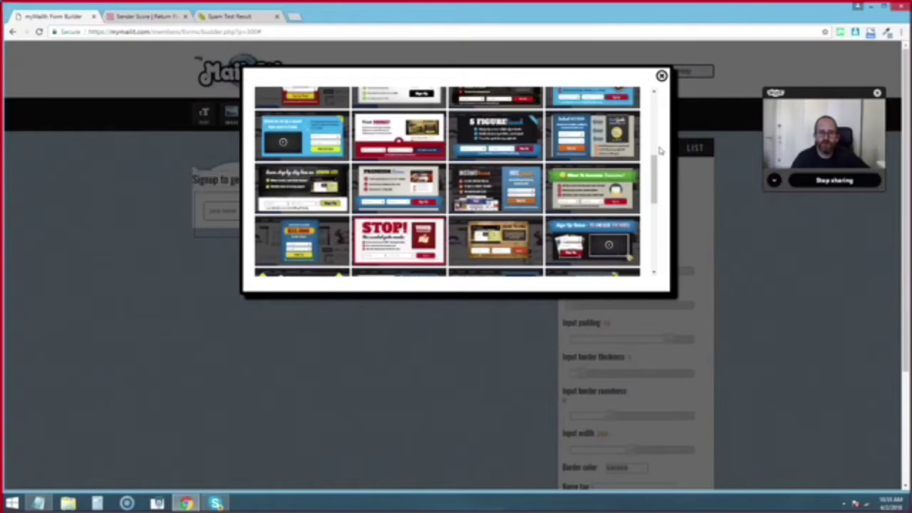
{"action": "left_click_drag", "start_coordinate": [657, 179], "coordinate": [658, 212]}
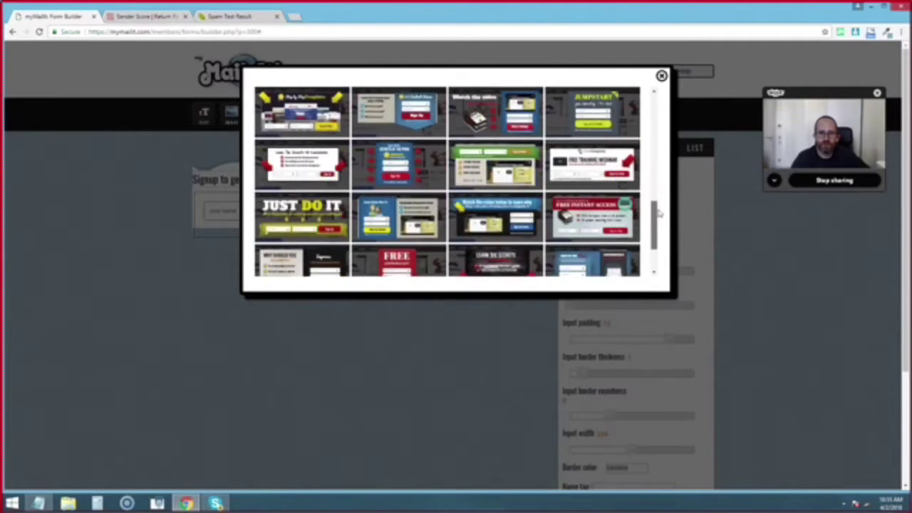
{"action": "left_click_drag", "start_coordinate": [663, 213], "coordinate": [682, 102]}
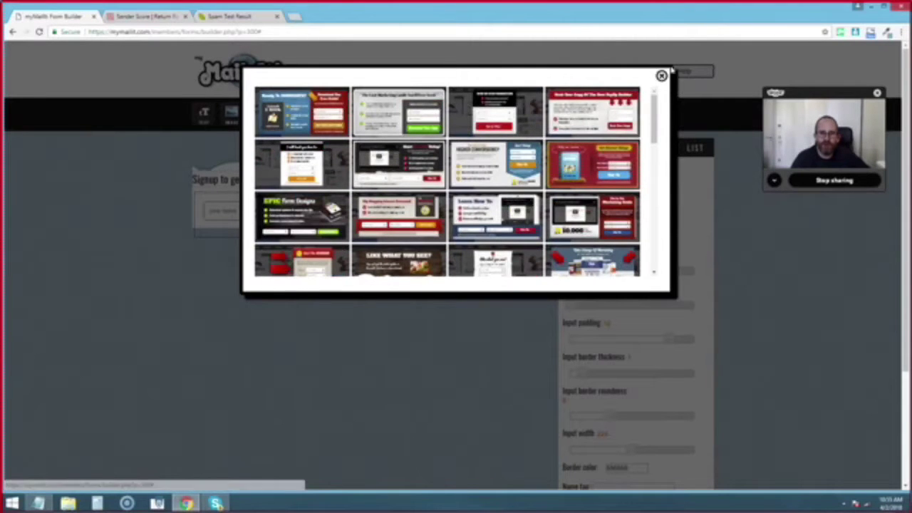
- Close the gallery unused and show the embed code choices for the Second Test form
{"action": "left_click", "coordinate": [661, 76]}
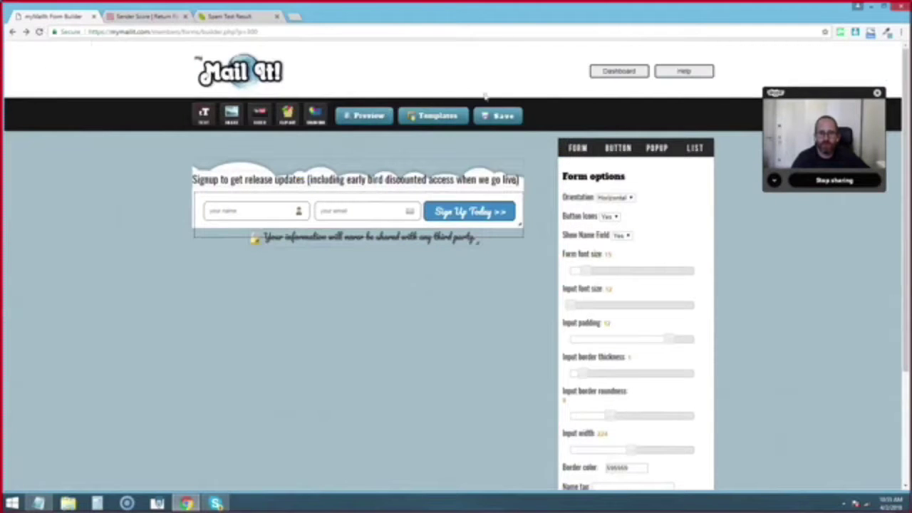
{"action": "left_click", "coordinate": [617, 75]}
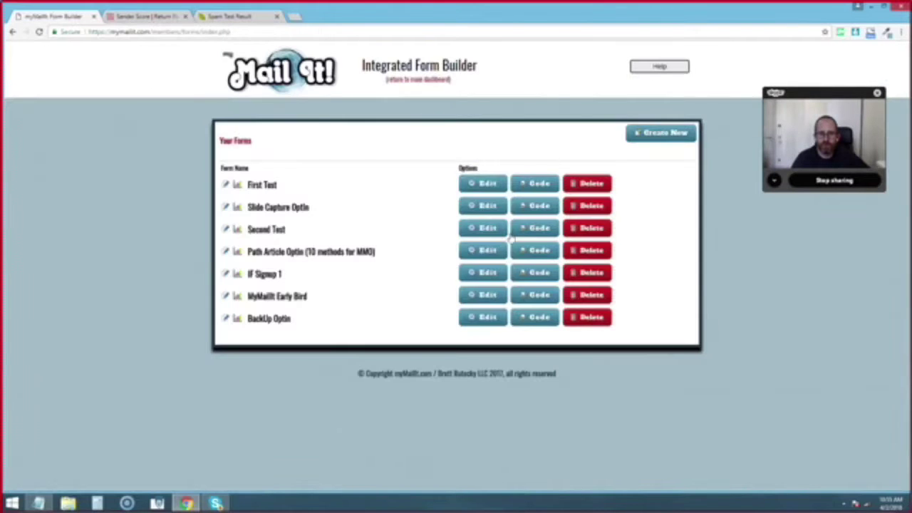
{"action": "left_click", "coordinate": [549, 228]}
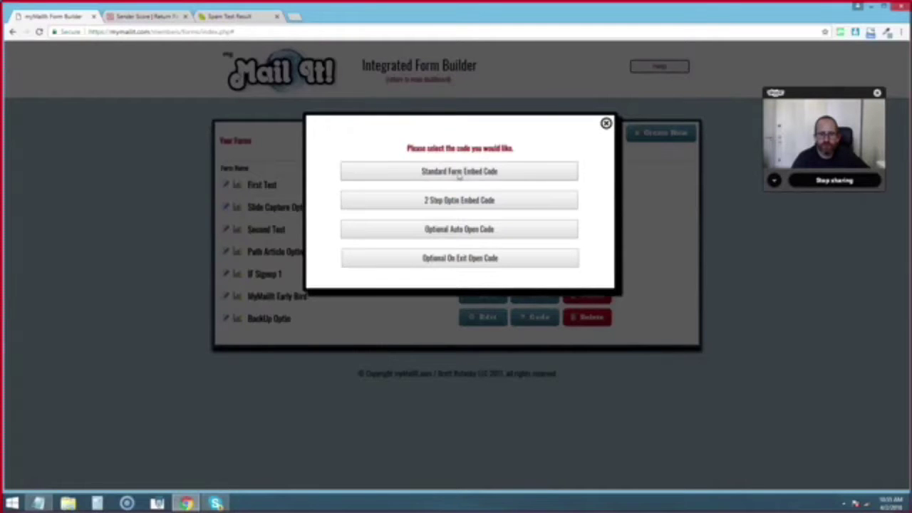
- Show and select the Second Test form's standard iframe embed code
{"action": "left_click", "coordinate": [459, 173]}
{"action": "left_click_drag", "start_coordinate": [460, 173], "coordinate": [299, 165]}
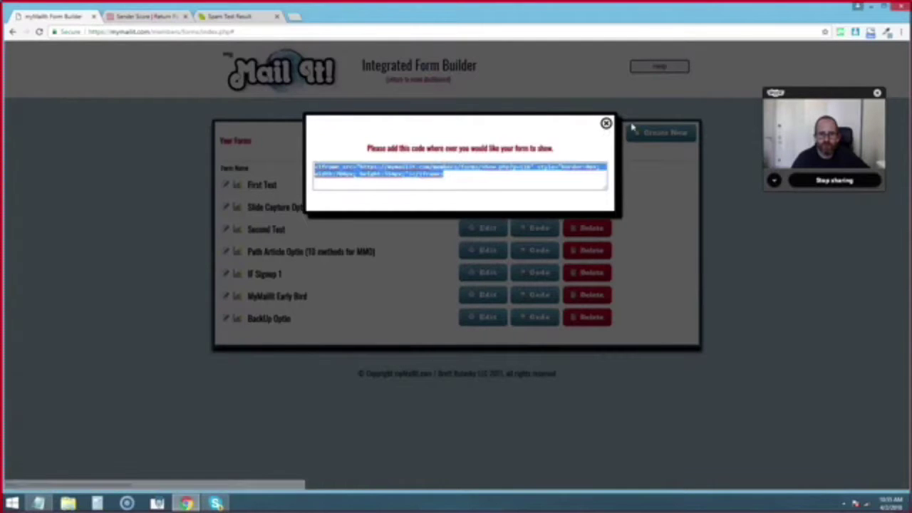
{"action": "left_click", "coordinate": [605, 123]}
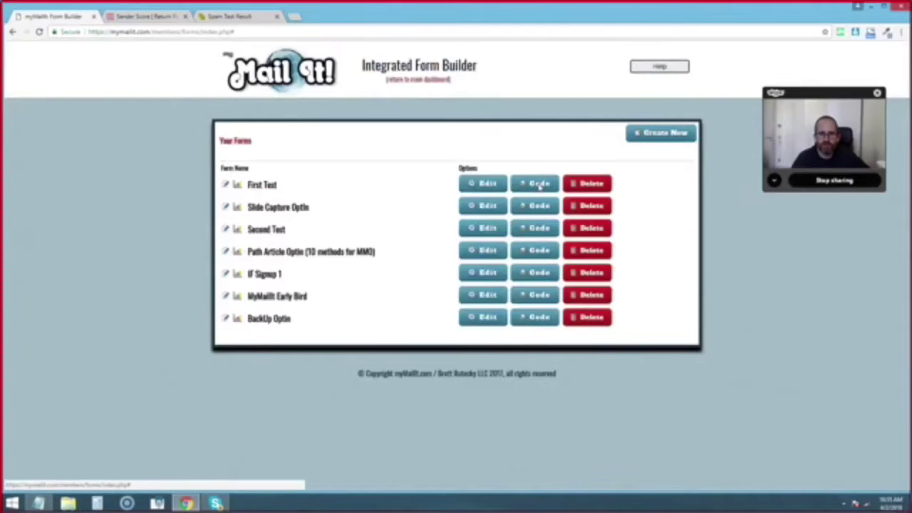
- Generate First Test's two-step optin code with the blue GET STARTED NOW button, then close the choices
{"action": "left_click", "coordinate": [538, 184]}
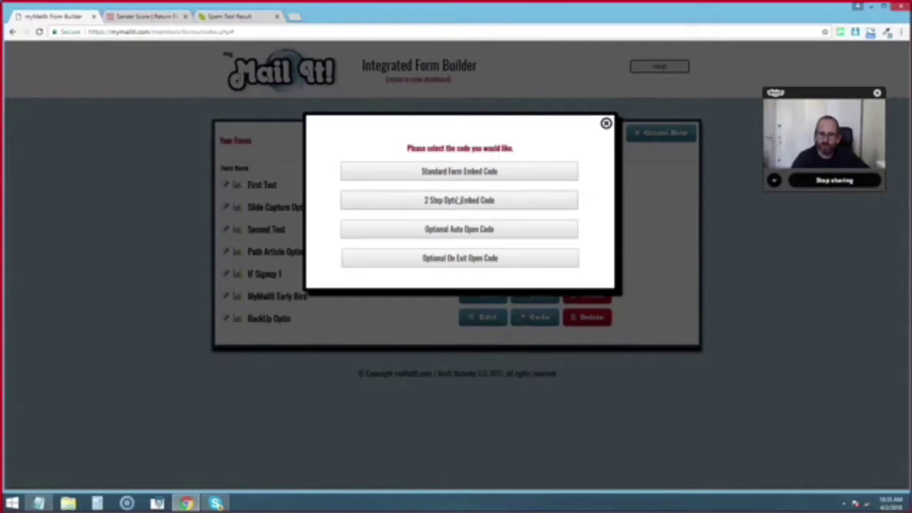
{"action": "left_click", "coordinate": [454, 203]}
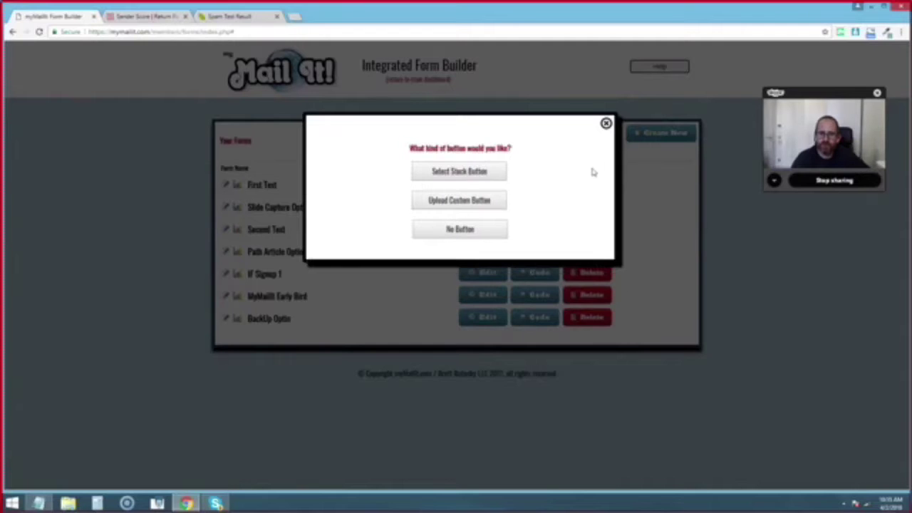
{"action": "left_click", "coordinate": [464, 171]}
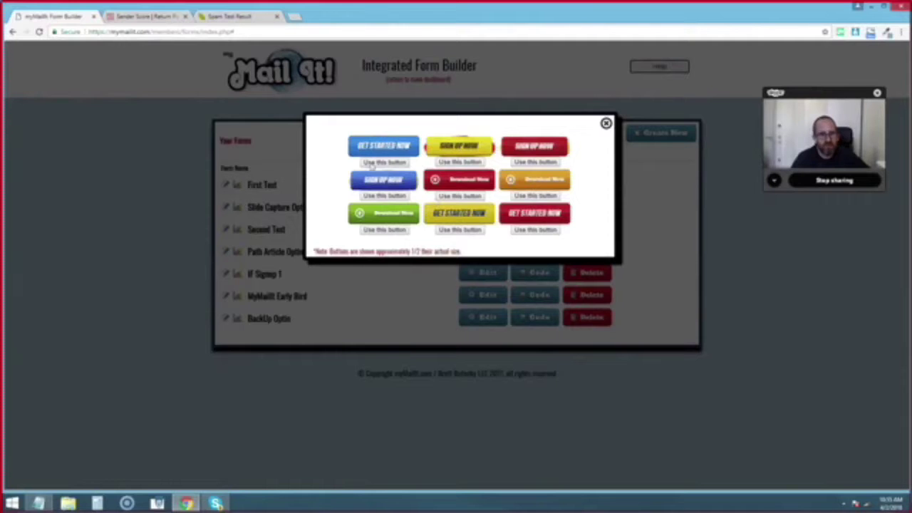
{"action": "left_click", "coordinate": [400, 164]}
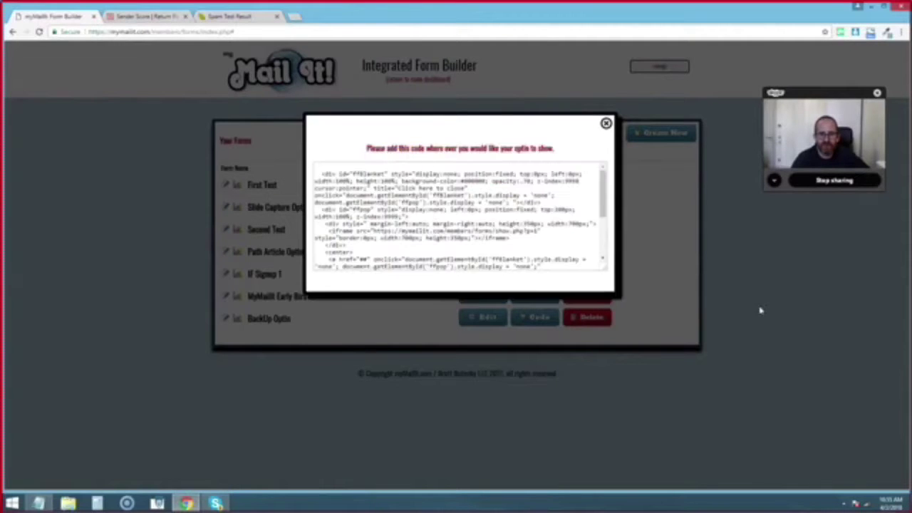
{"action": "left_click_drag", "start_coordinate": [322, 176], "coordinate": [527, 230]}
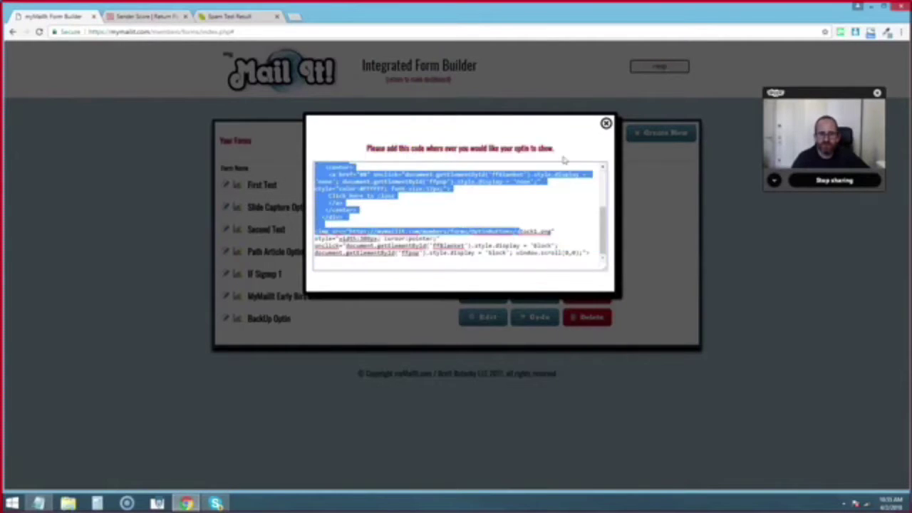
{"action": "left_click", "coordinate": [606, 125]}
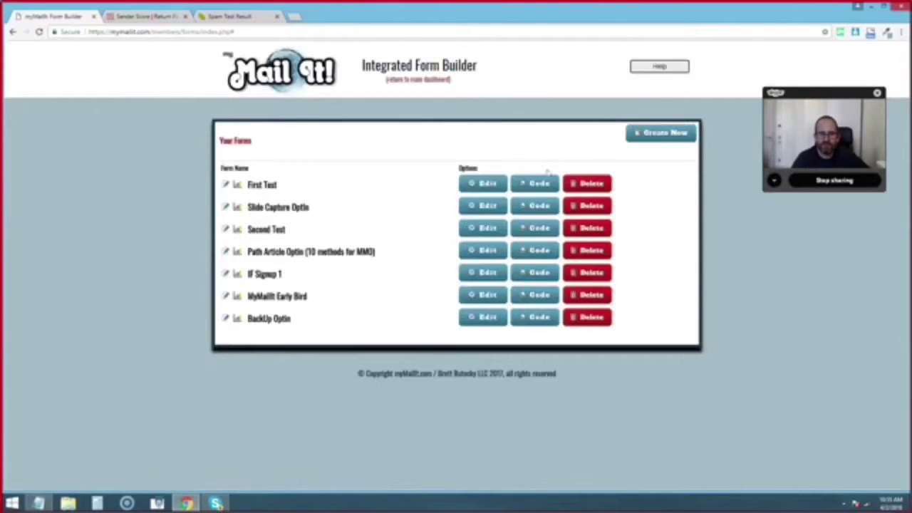
{"action": "left_click", "coordinate": [539, 186]}
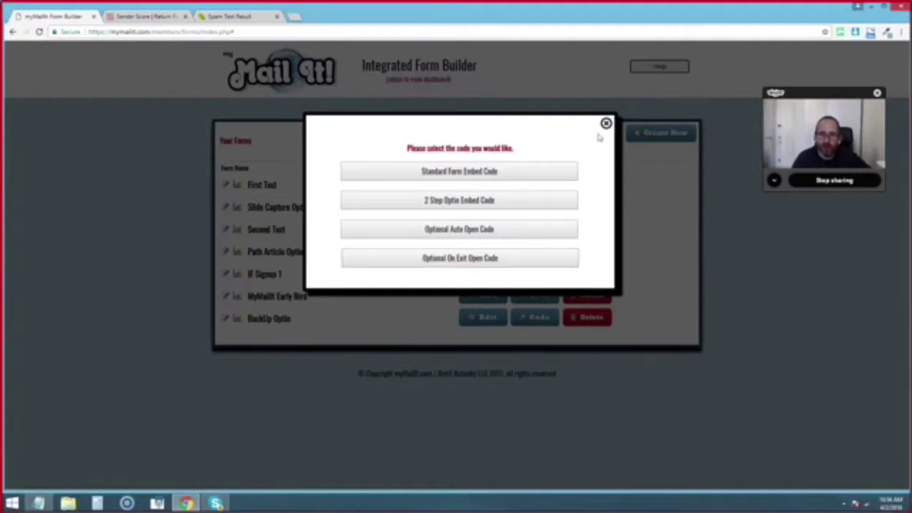
{"action": "left_click", "coordinate": [606, 122]}
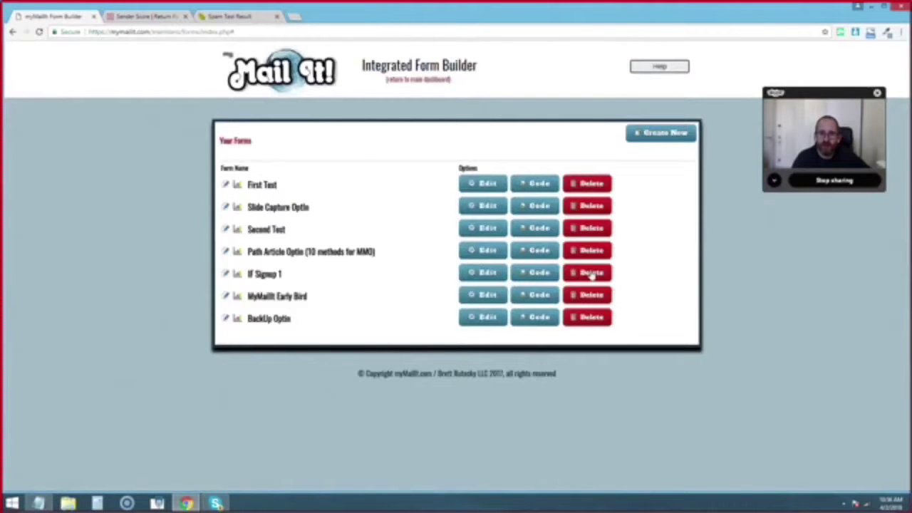
- Check the webinar signup message's stats (2148 sent, 14 unique opens, 2 clicks), then return to Current Messages
{"action": "left_click", "coordinate": [419, 79]}
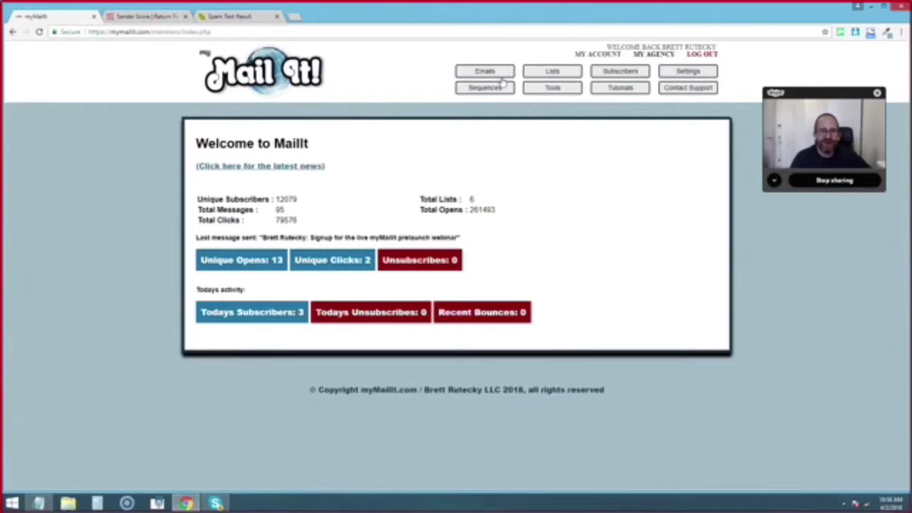
{"action": "left_click", "coordinate": [498, 71]}
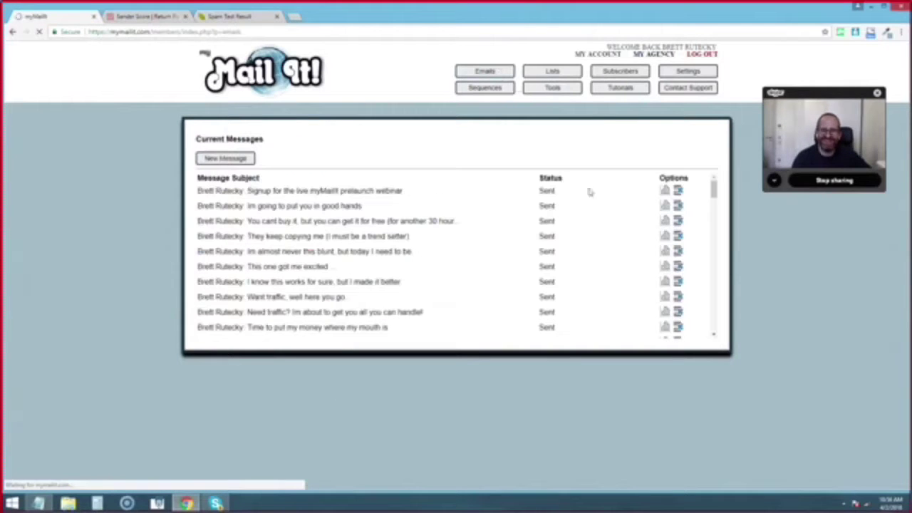
{"action": "left_click", "coordinate": [664, 190]}
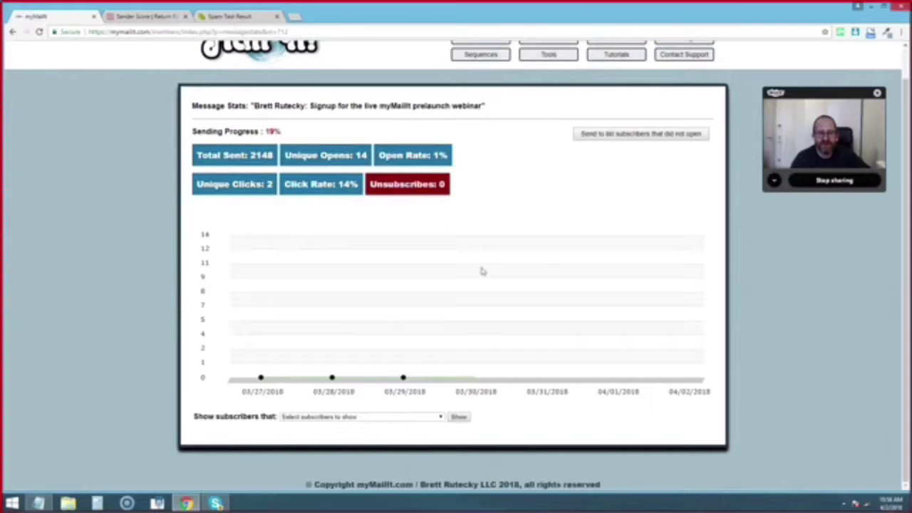
{"action": "scroll", "coordinate": [479, 271], "scroll_direction": "up", "scroll_amount": 1}
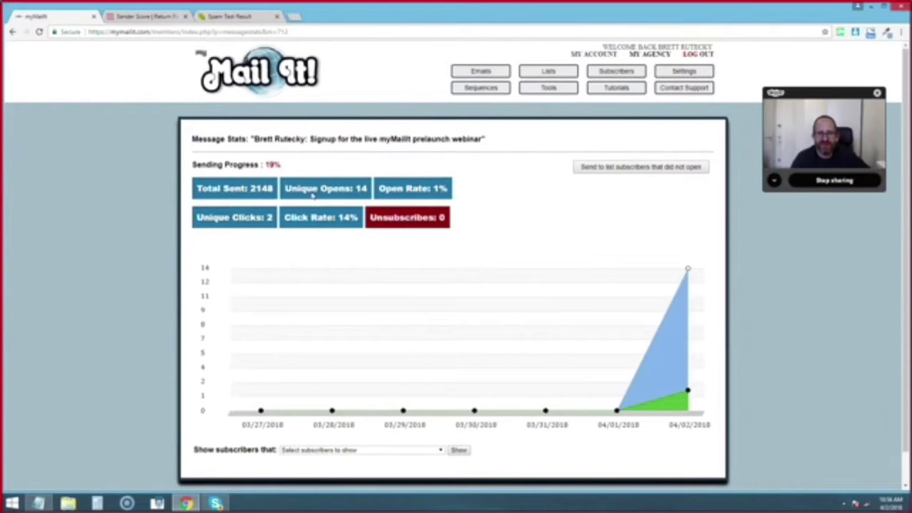
{"action": "left_click", "coordinate": [481, 72]}
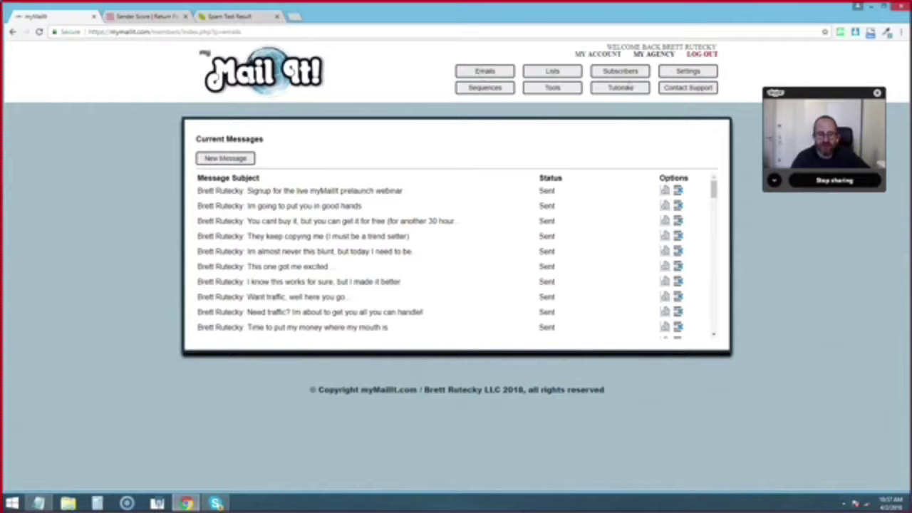
- Go through Tutorials to the Tools page and open the List Reports tool
{"action": "left_click", "coordinate": [622, 91]}
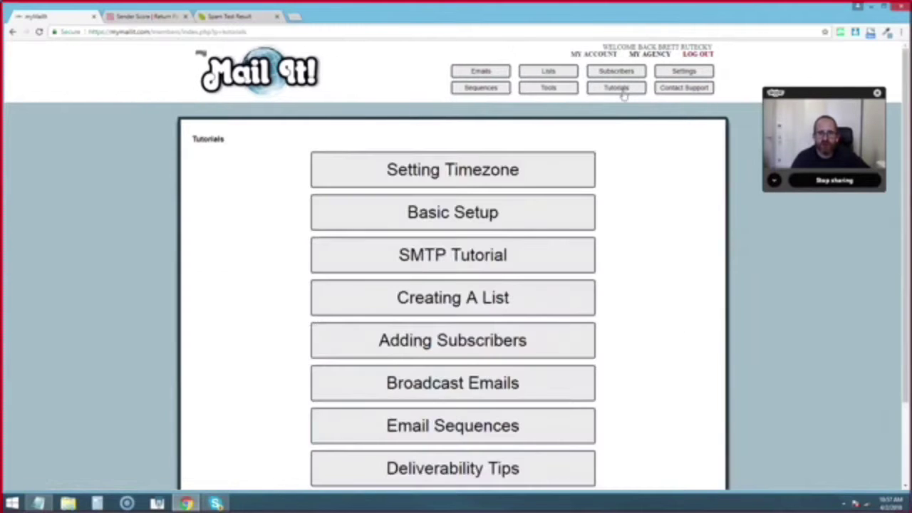
{"action": "left_click", "coordinate": [535, 90]}
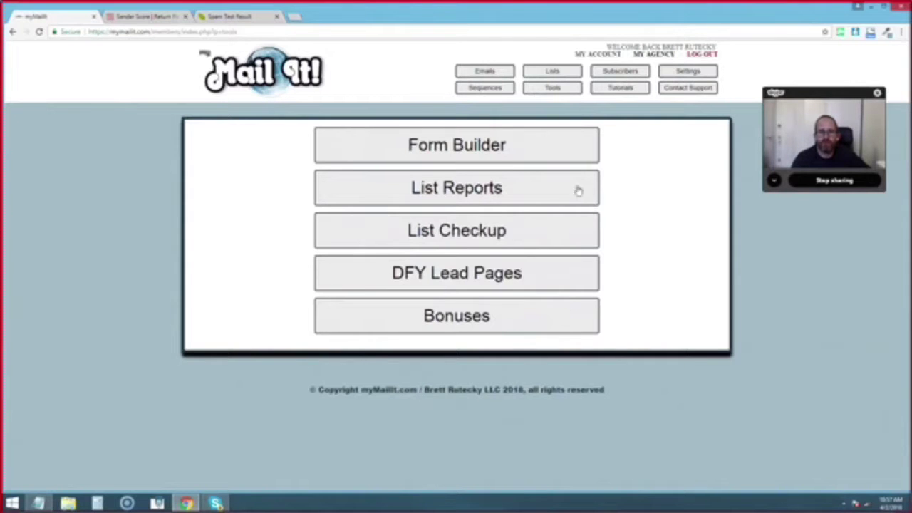
{"action": "left_click", "coordinate": [470, 187]}
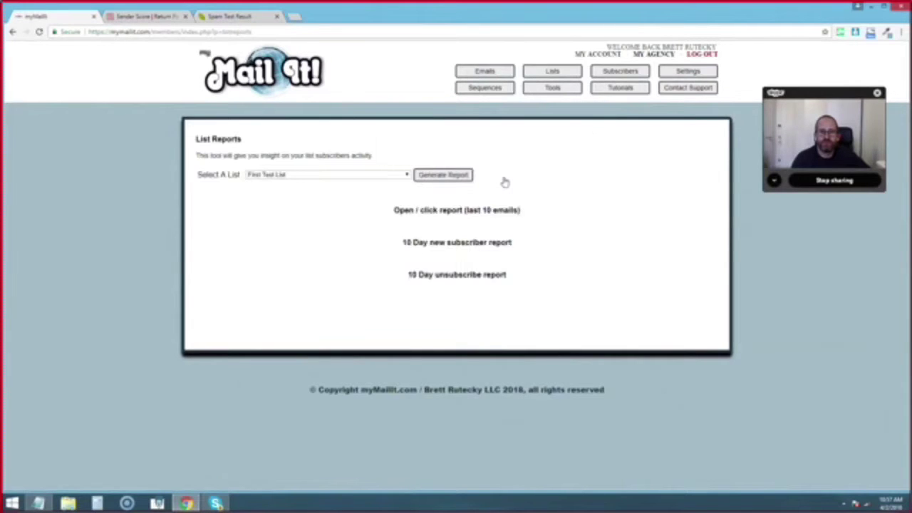
- Generate a list report for the Review List
{"action": "left_click", "coordinate": [406, 176]}
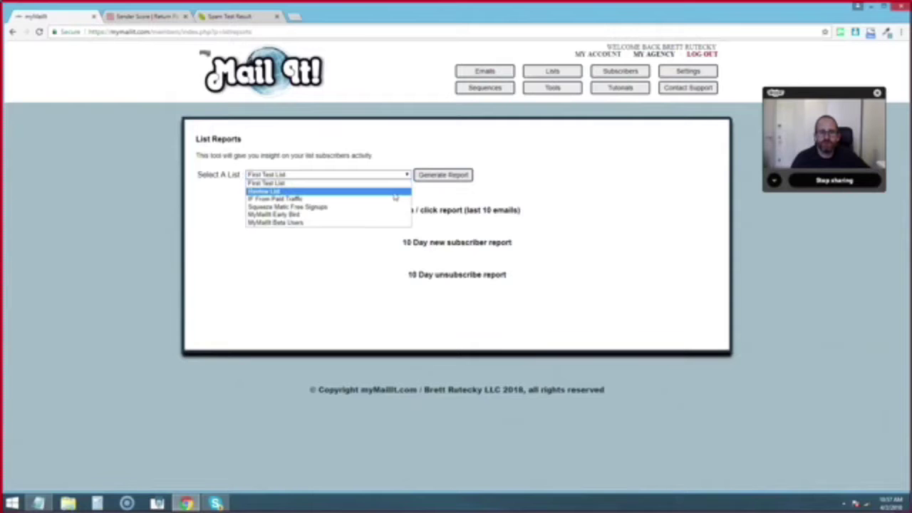
{"action": "left_click", "coordinate": [394, 196]}
{"action": "left_click", "coordinate": [431, 177]}
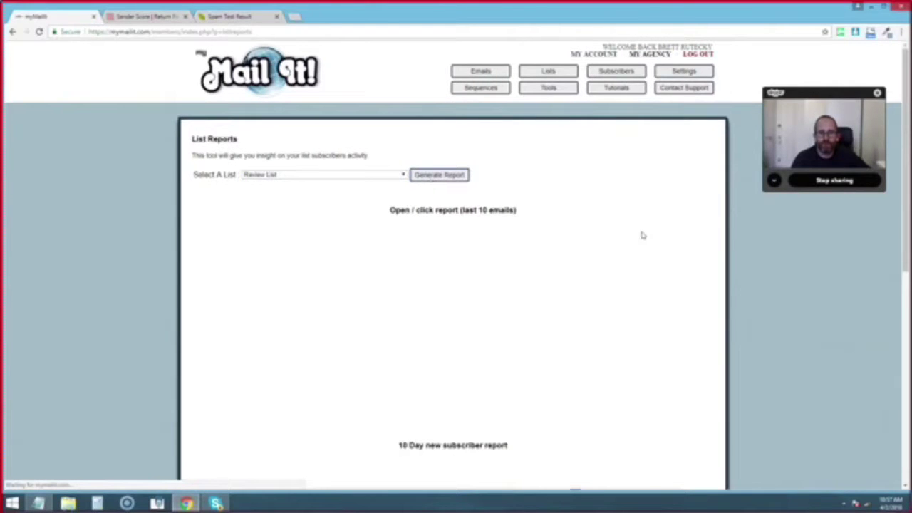
- Read the open/click, new-subscriber and unsubscribe charts bar by bar, with opens peaking near 2311
{"action": "scroll", "coordinate": [591, 179], "scroll_direction": "down", "scroll_amount": 3}
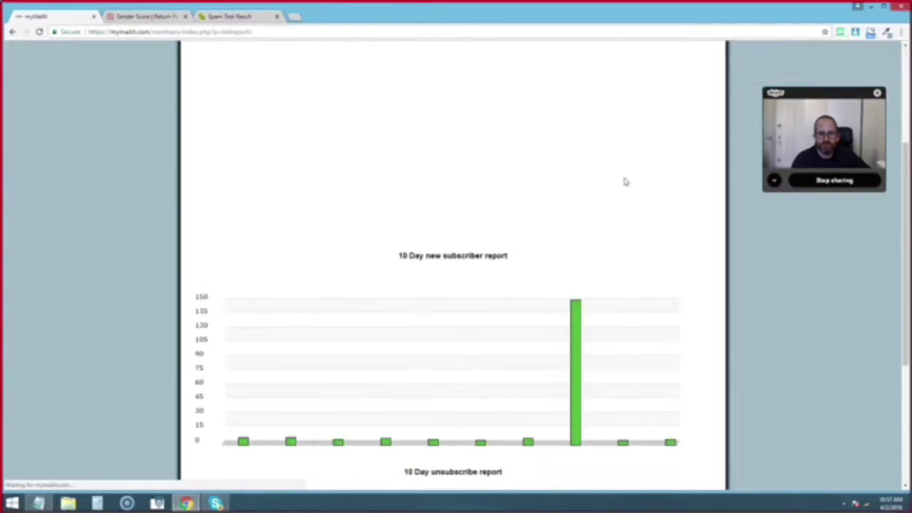
{"action": "scroll", "coordinate": [539, 309], "scroll_direction": "down", "scroll_amount": 1}
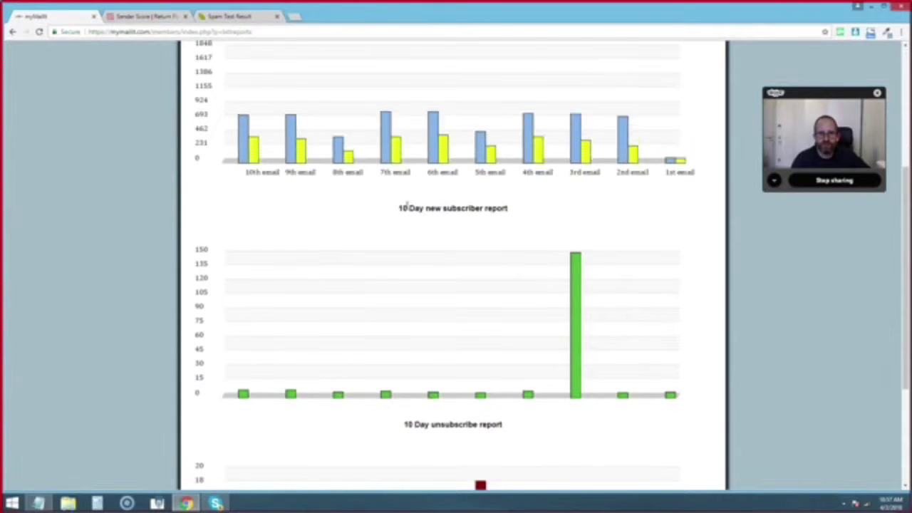
{"action": "scroll", "coordinate": [507, 265], "scroll_direction": "down", "scroll_amount": 3}
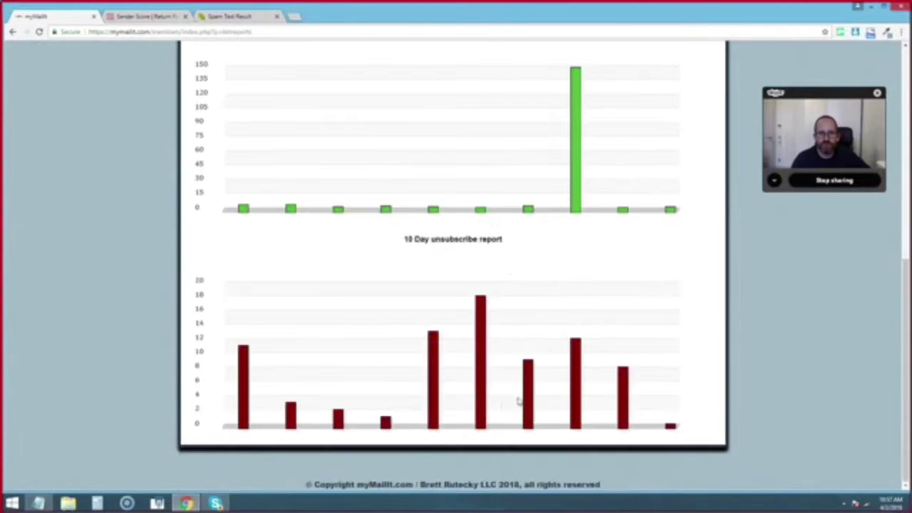
{"action": "scroll", "coordinate": [518, 401], "scroll_direction": "up", "scroll_amount": 7}
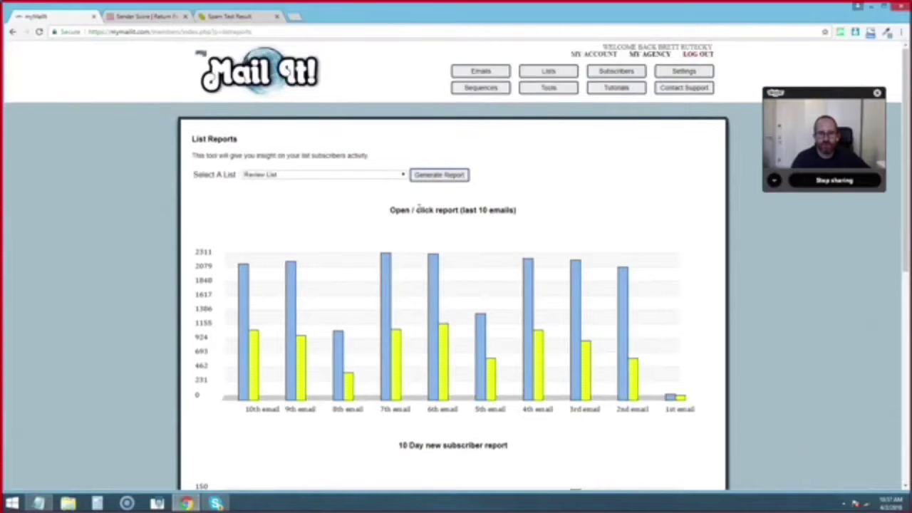
{"action": "scroll", "coordinate": [578, 278], "scroll_direction": "down", "scroll_amount": 2}
{"action": "mouse_move", "coordinate": [680, 303]}
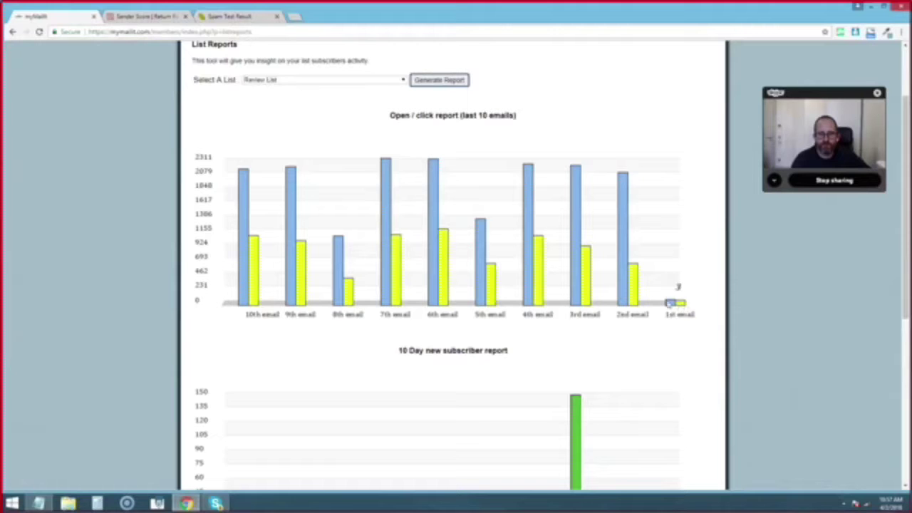
{"action": "mouse_move", "coordinate": [625, 239]}
{"action": "mouse_move", "coordinate": [532, 199]}
{"action": "mouse_move", "coordinate": [383, 181]}
{"action": "mouse_move", "coordinate": [240, 197]}
{"action": "scroll", "coordinate": [720, 294], "scroll_direction": "down", "scroll_amount": 3}
{"action": "mouse_move", "coordinate": [593, 244]}
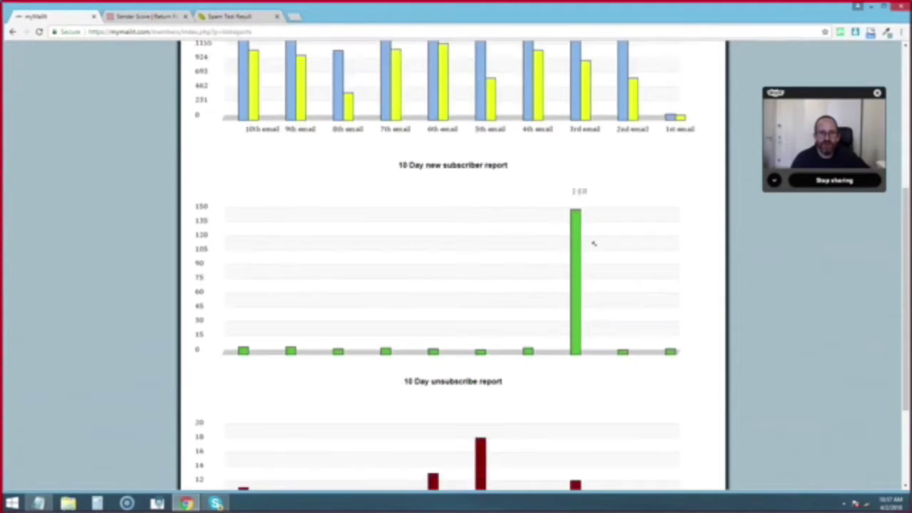
{"action": "left_click_drag", "start_coordinate": [906, 233], "coordinate": [905, 126]}
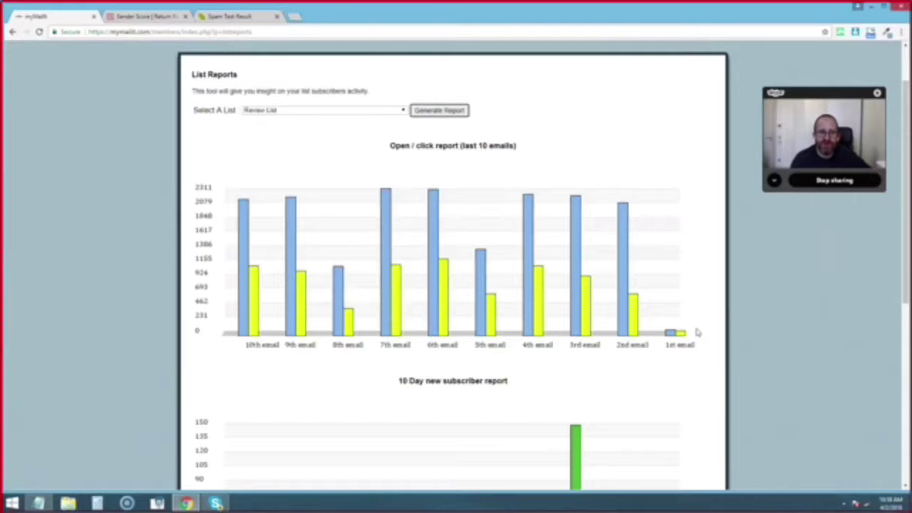
{"action": "scroll", "coordinate": [781, 306], "scroll_direction": "up", "scroll_amount": 2}
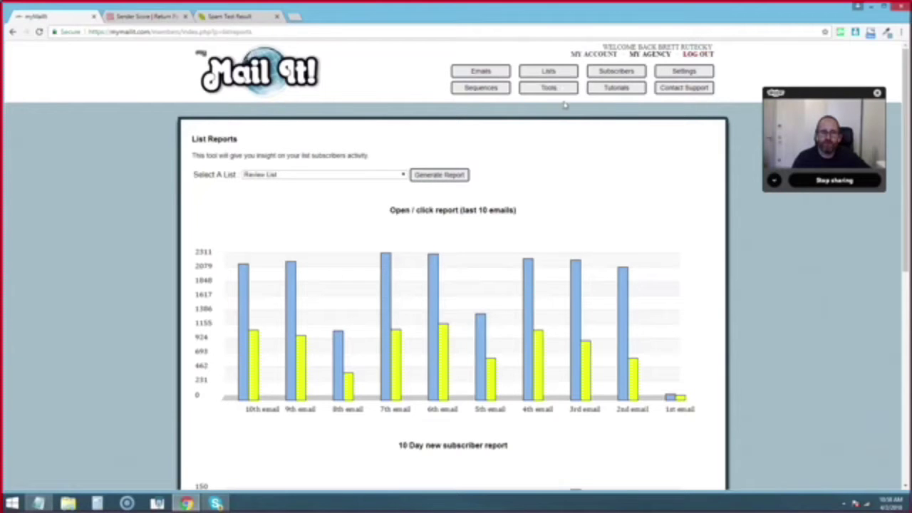
- Run a List Checkup health check on the MyMailIt Beta Users list
{"action": "left_click", "coordinate": [544, 87]}
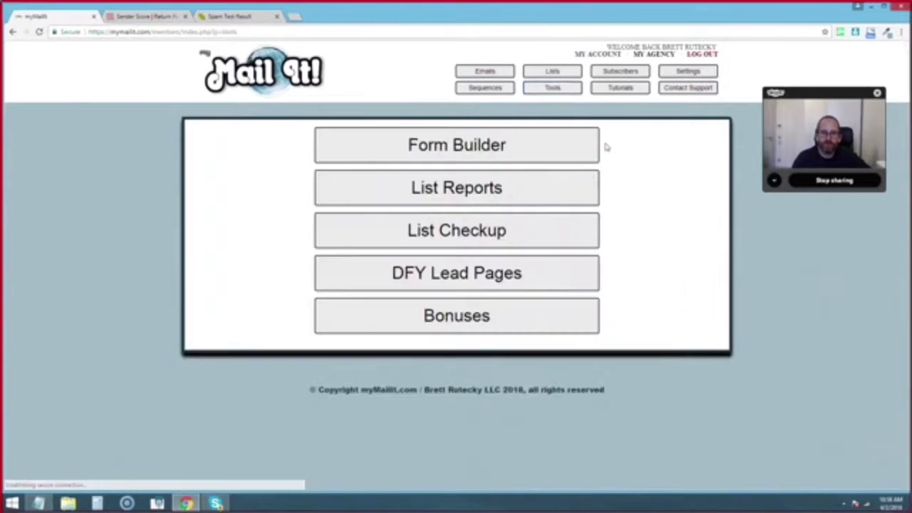
{"action": "left_click", "coordinate": [510, 232]}
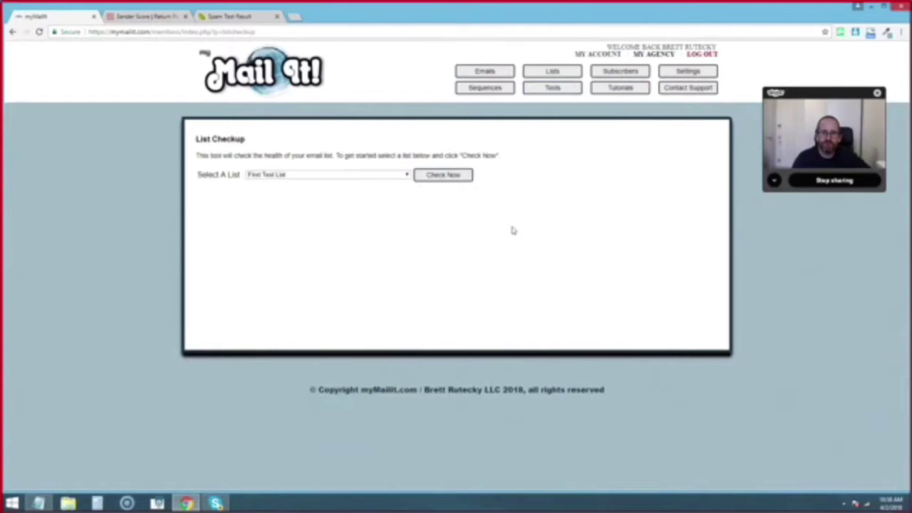
{"action": "left_click", "coordinate": [406, 175]}
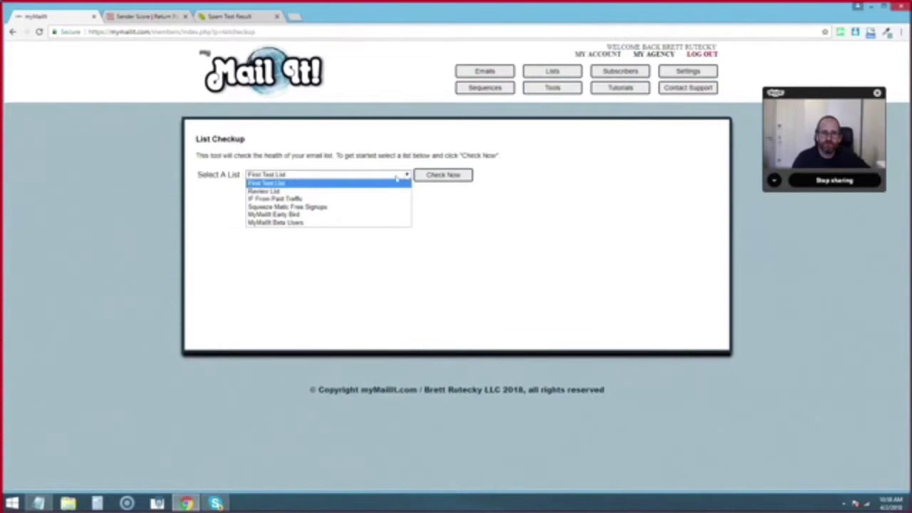
{"action": "left_click", "coordinate": [343, 225]}
{"action": "left_click", "coordinate": [437, 177]}
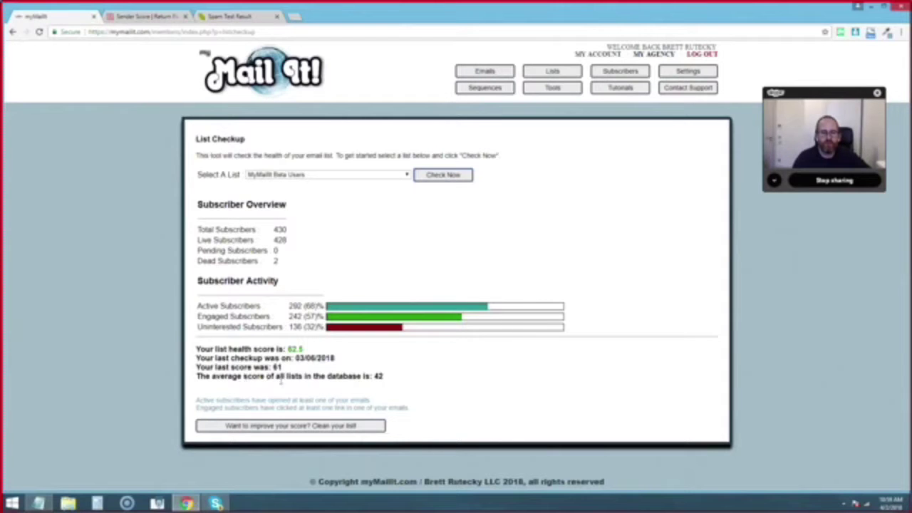
- Highlight the database average score of 42 and the list health score of 62.5
{"action": "double_click", "coordinate": [379, 376]}
{"action": "left_click_drag", "start_coordinate": [314, 349], "coordinate": [287, 350]}
{"action": "left_click", "coordinate": [439, 397]}
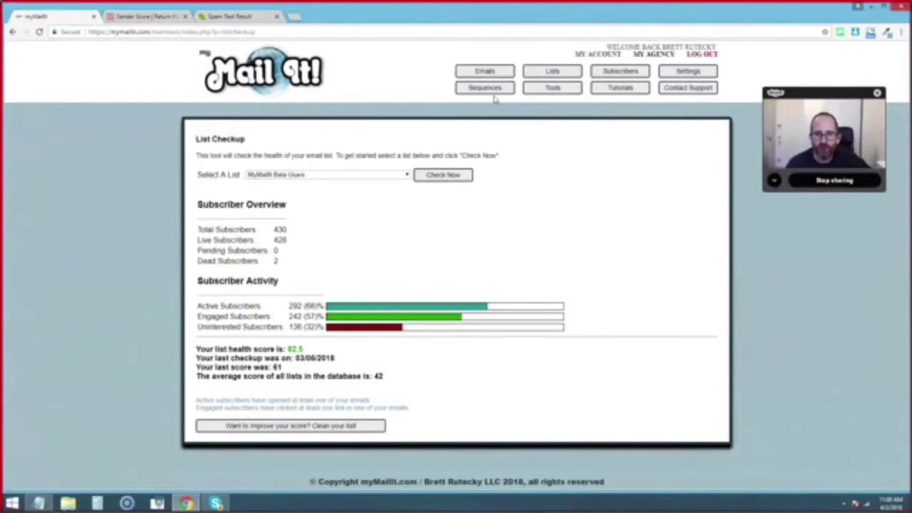
- Show the webinar signup message stats (2800 sent, 19 unique opens, 3 clicks), then stop screen sharing
{"action": "left_click", "coordinate": [526, 87]}
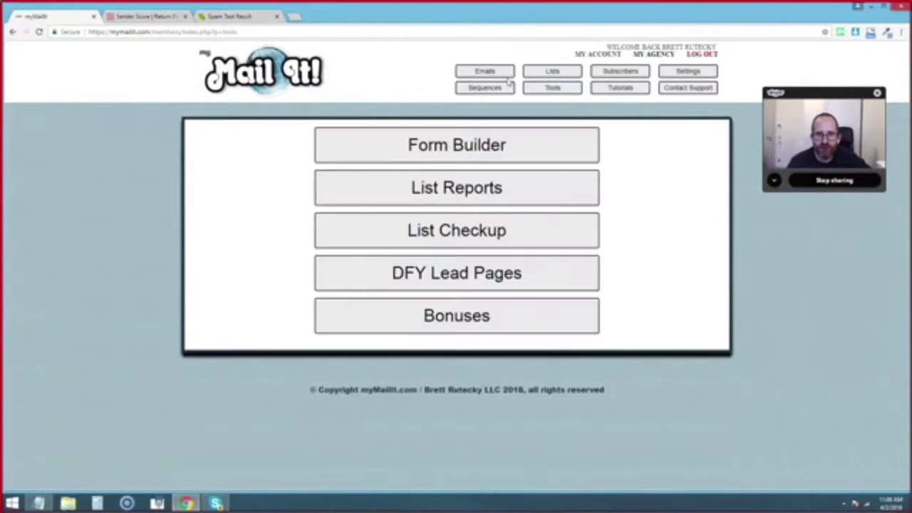
{"action": "left_click", "coordinate": [491, 74]}
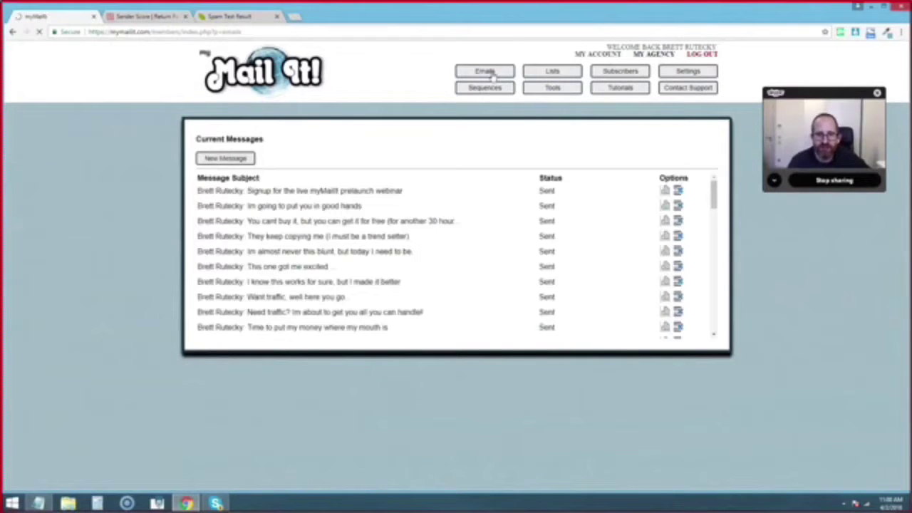
{"action": "left_click", "coordinate": [664, 191]}
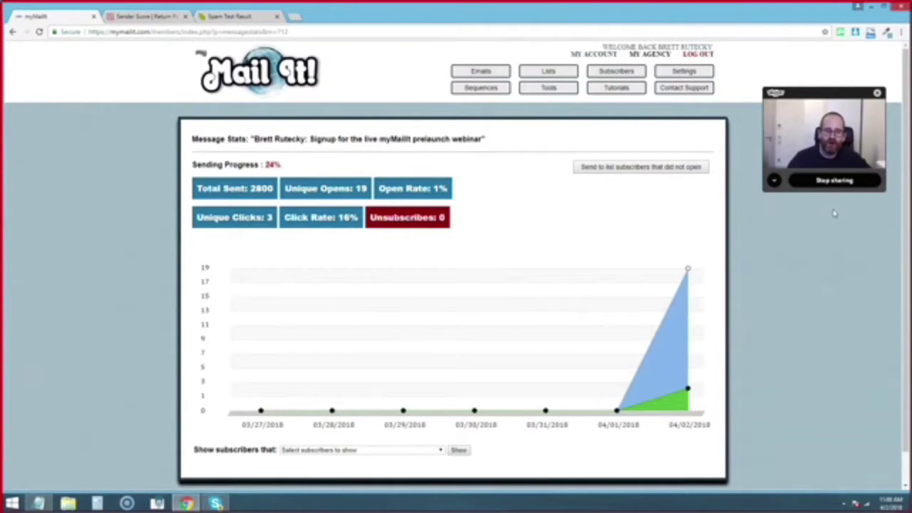
{"action": "left_click", "coordinate": [845, 183]}
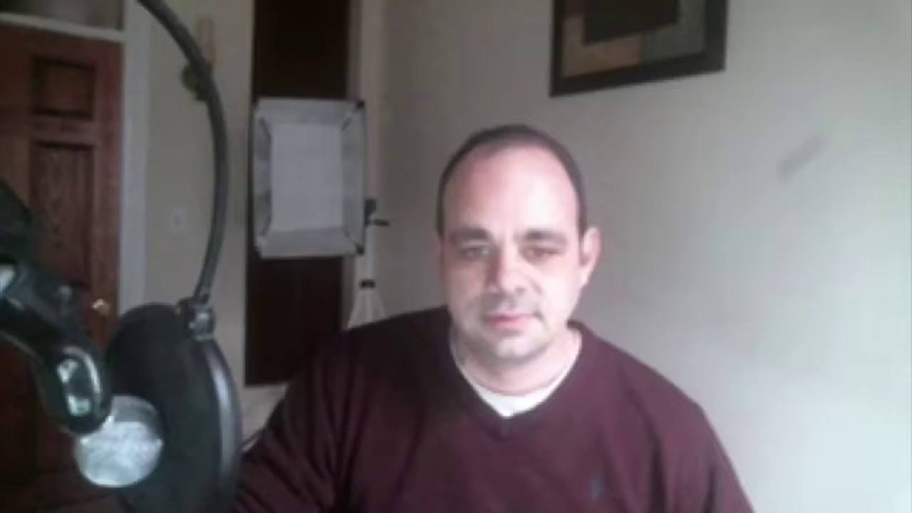